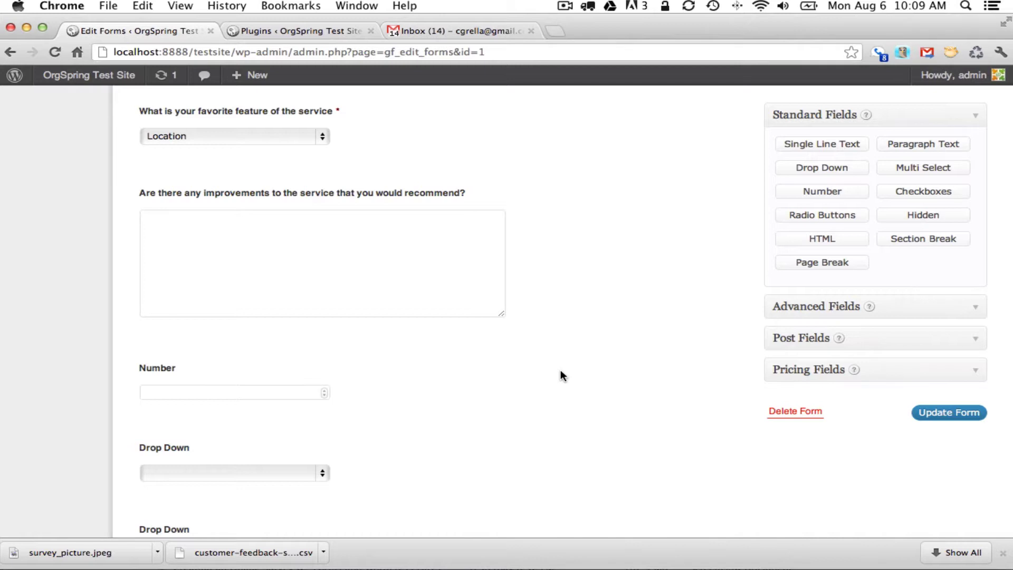
- Relabel the Number field as 'Overall Service Rating?'
click(249, 348)
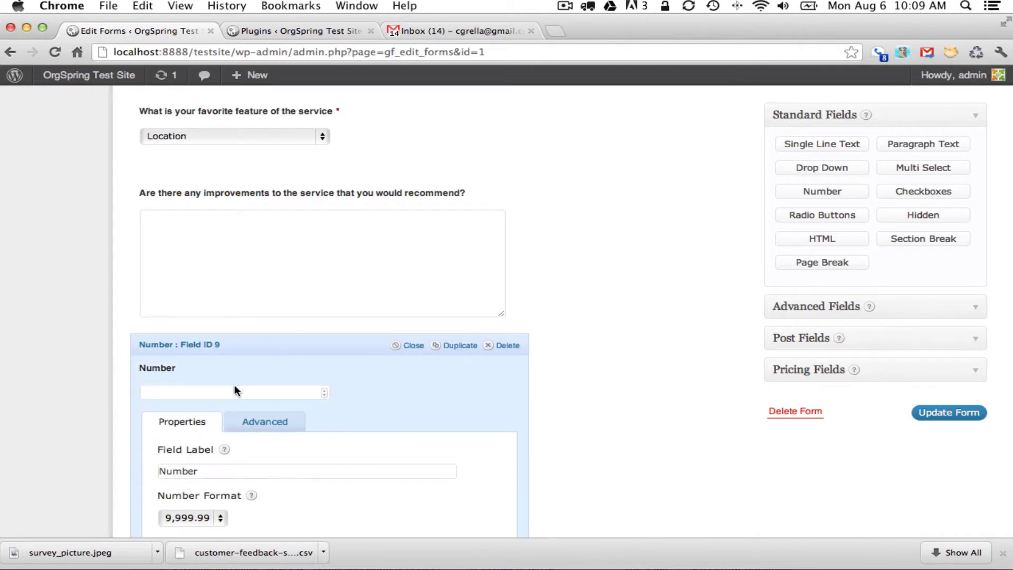
click(214, 470)
double_click(214, 470)
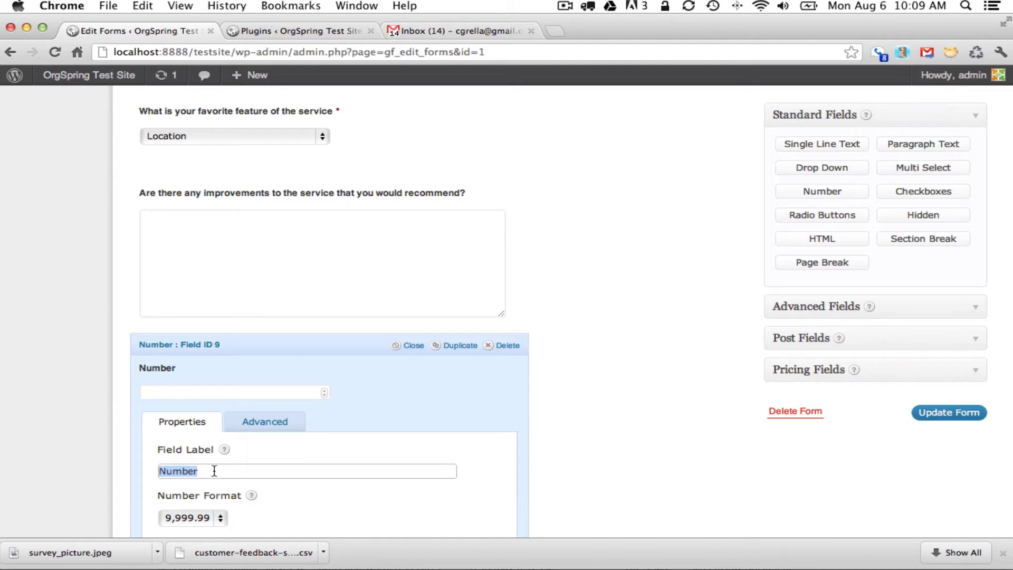
scroll(215, 470, down, 5)
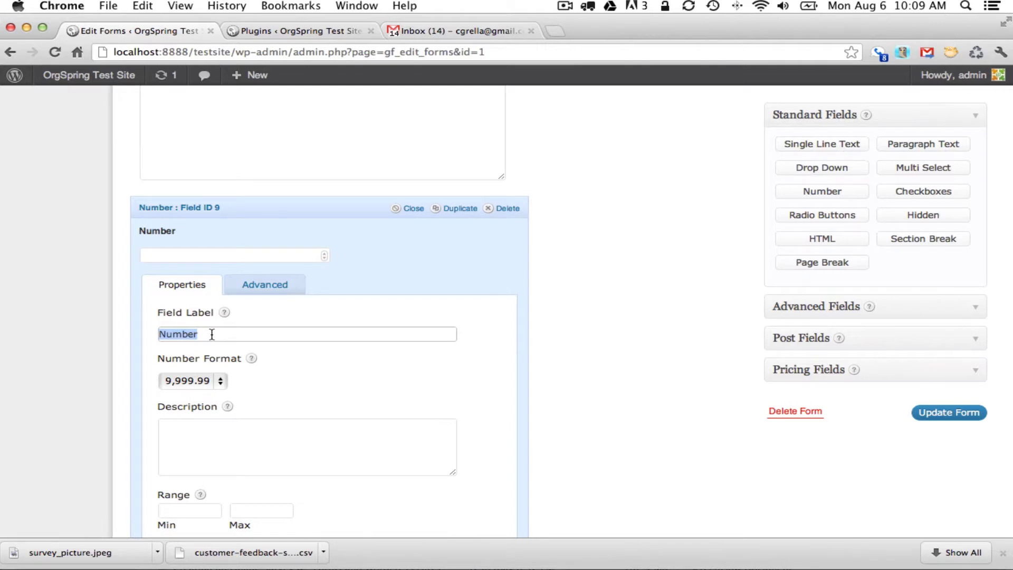
text(Overall Service)
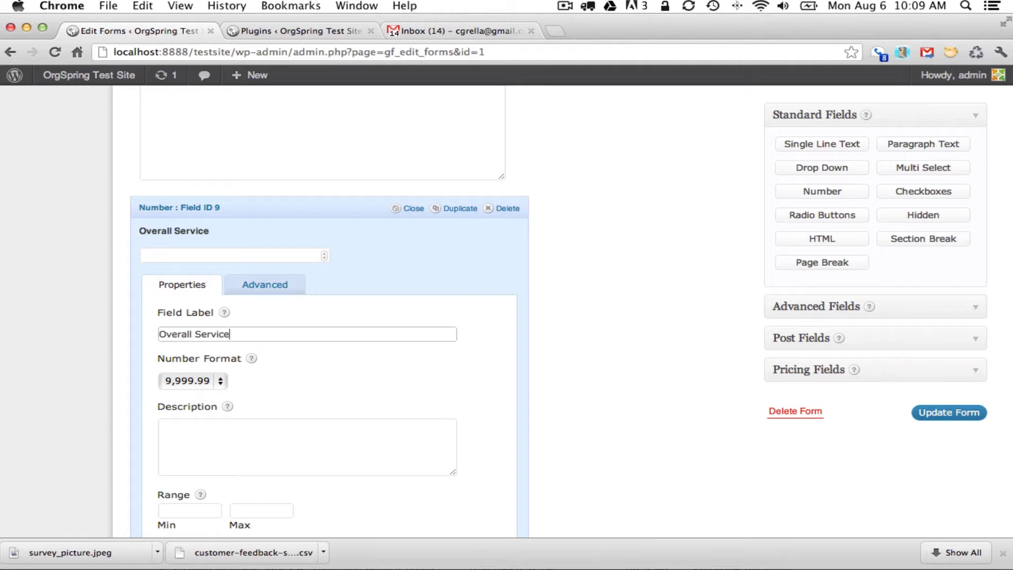
text( Rating?)
- Limit the rating's allowed range to a minimum of 1 and a maximum of 10
click(228, 426)
scroll(228, 426, down, 3)
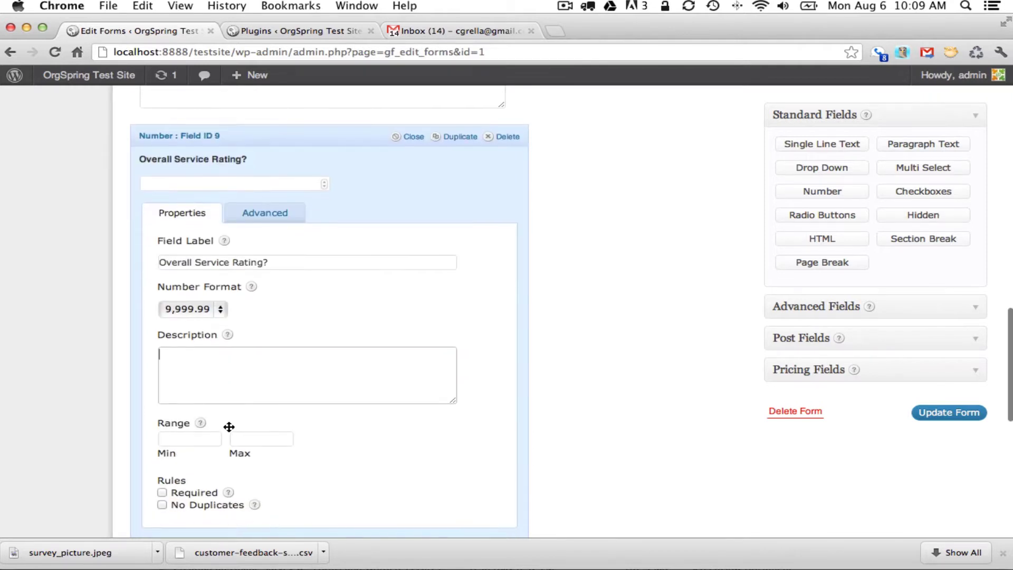
click(201, 402)
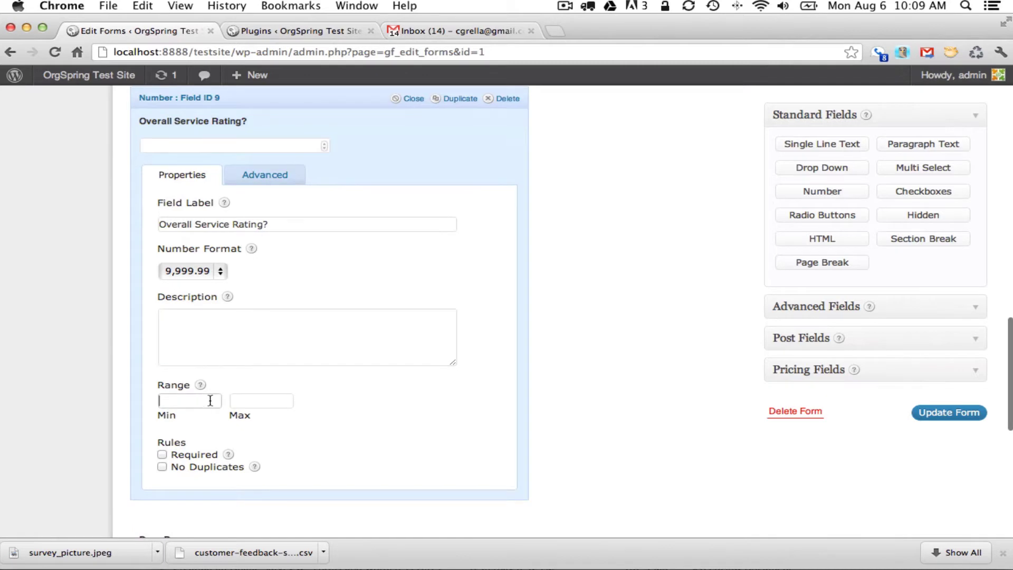
text(1)
key(Tab)
text(10)
click(310, 343)
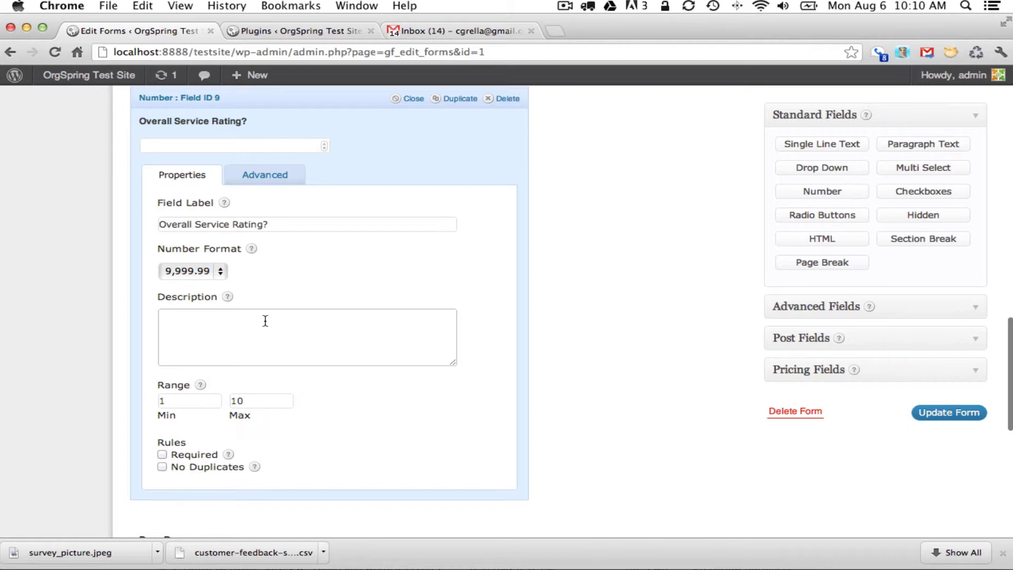
- Add the description 'With 1 being poor rating and 10 being excellent.'
text(With 1 being t)
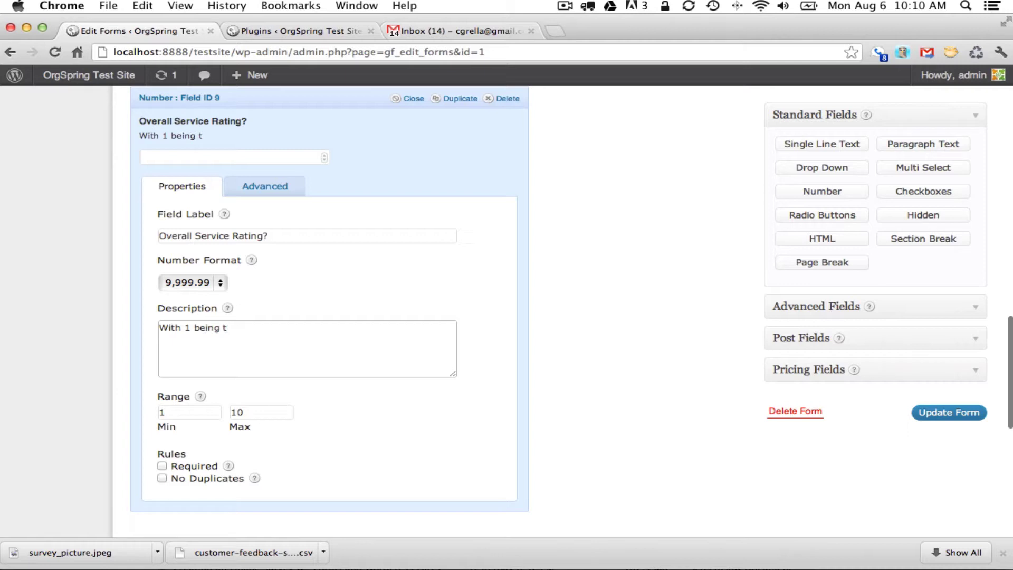
key(BackSpace)
text(poor rating and 10 being excellent)
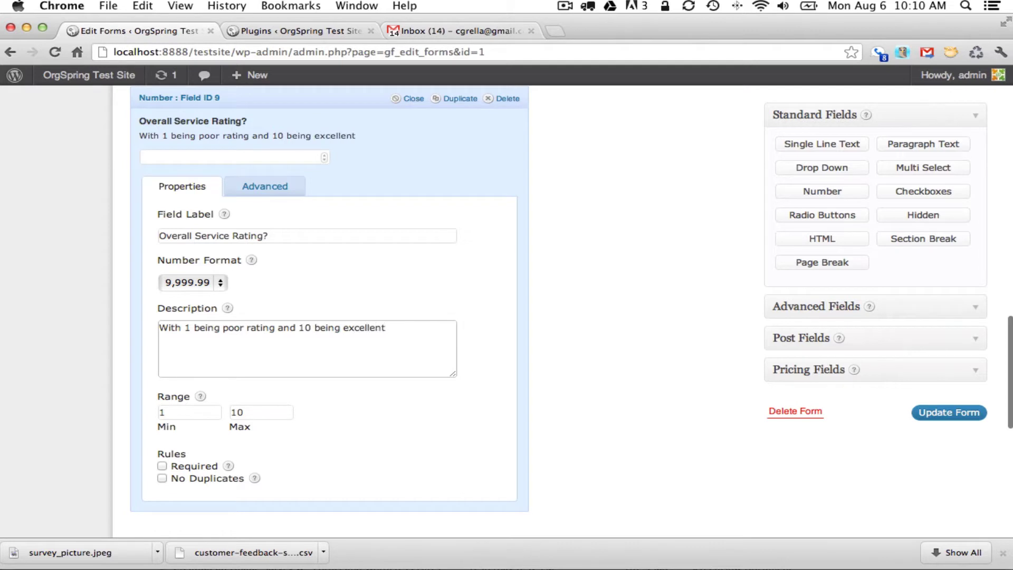
text(.)
- Mark the rating question as required and collapse its settings
scroll(187, 362, down, 3)
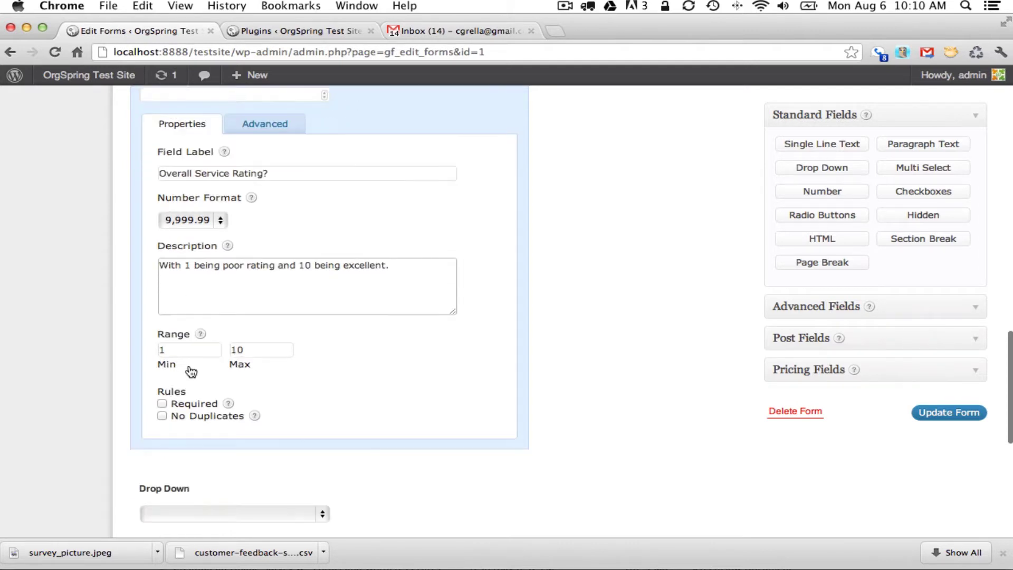
click(162, 404)
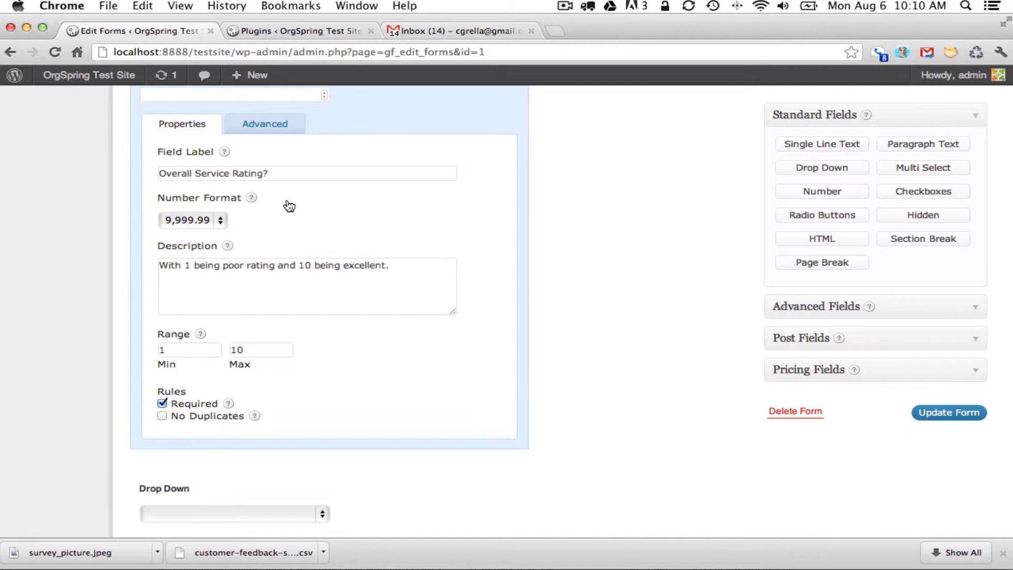
scroll(356, 125, up, 1)
click(357, 125)
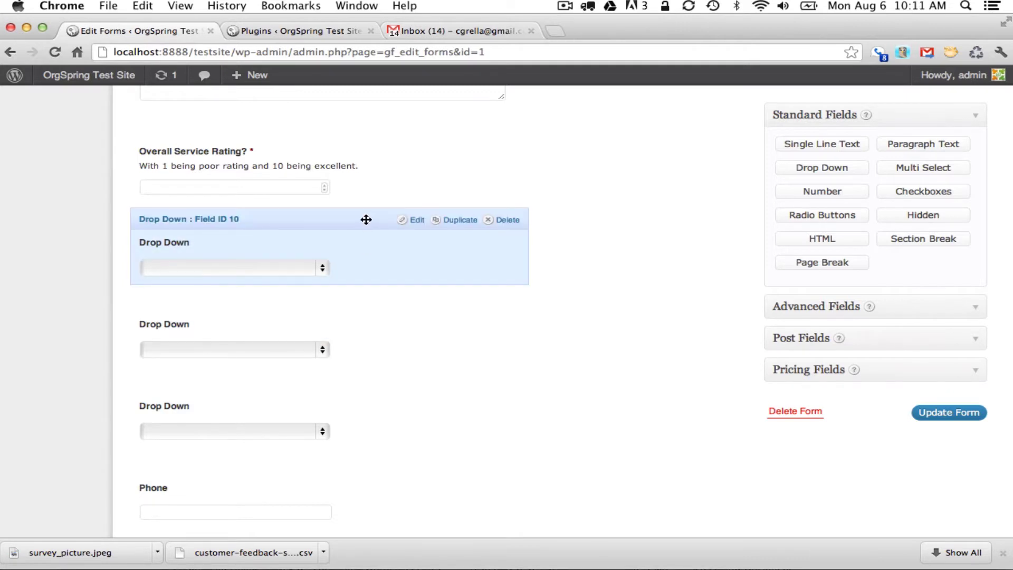
- Label the first untitled Drop Down 'Would you recommend our service to others?'
click(251, 253)
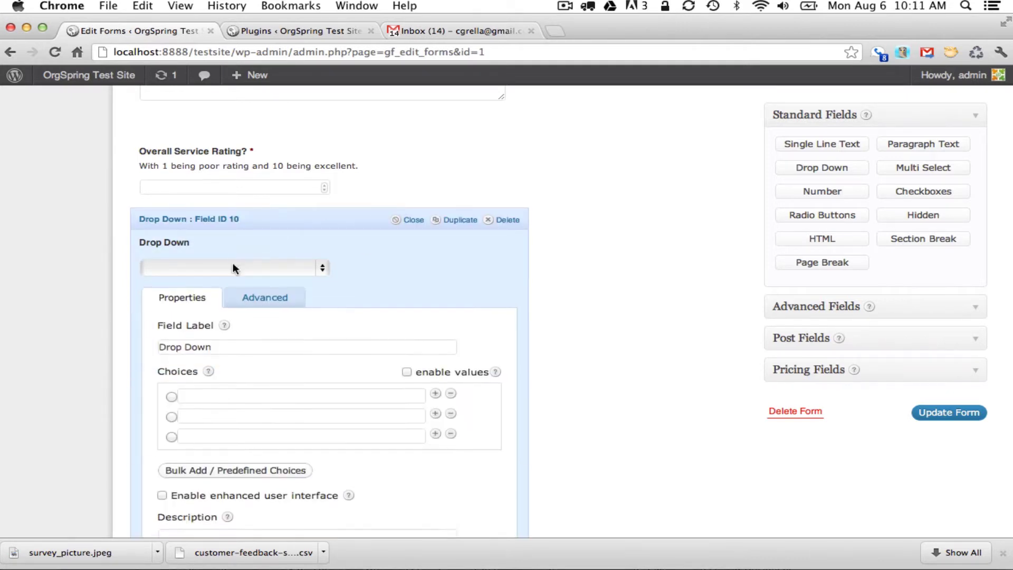
click(244, 343)
key(super+a)
text(Wou)
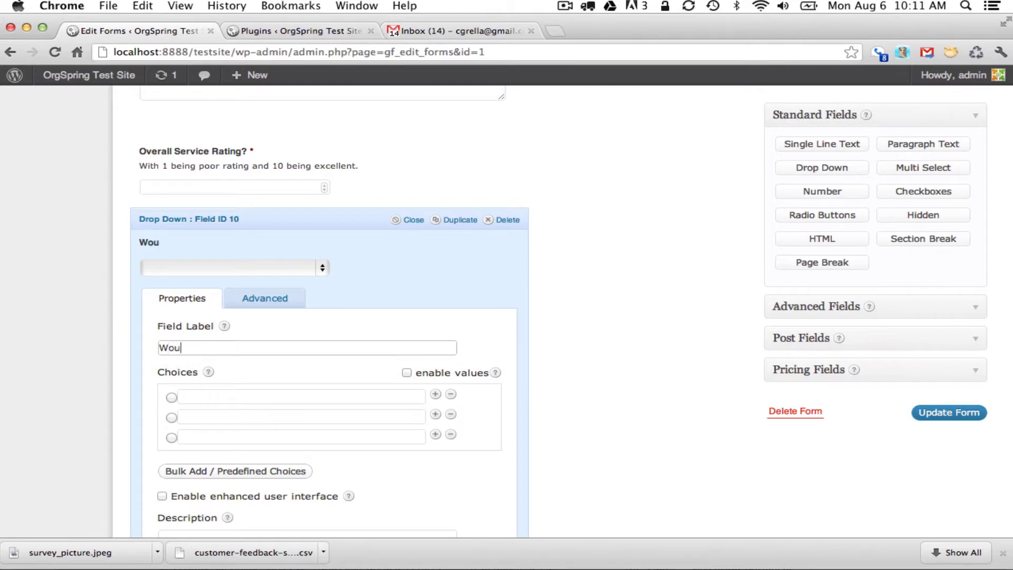
text(ld you recomemnd)
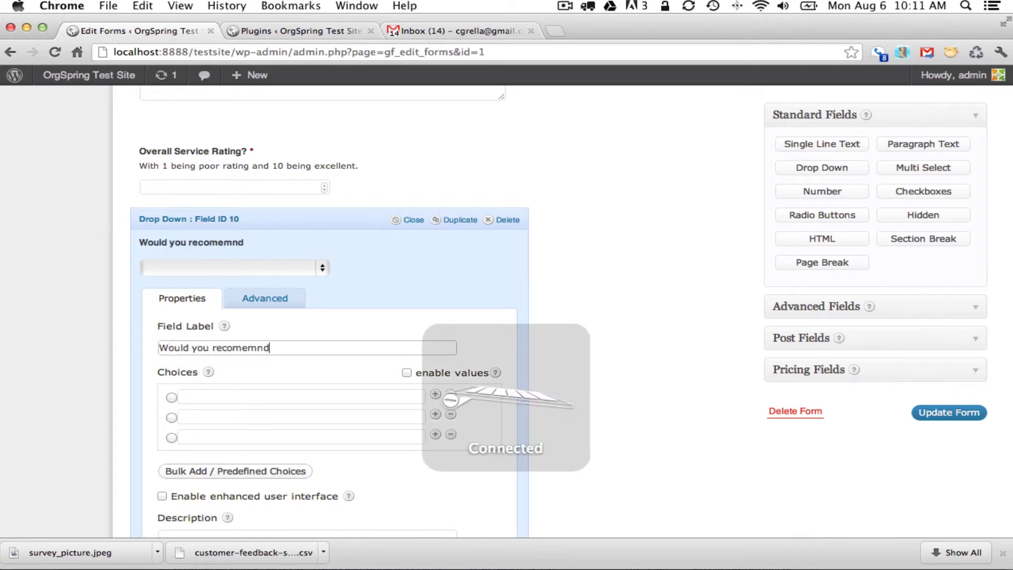
key(BackSpace)
key(BackSpace)
key(BackSpace)
text(mend oyr)
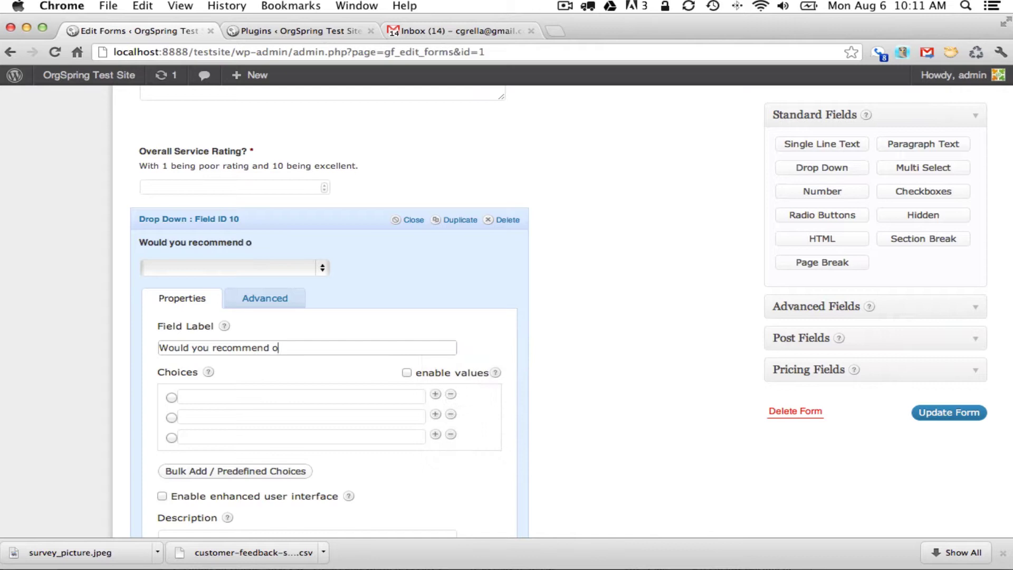
key(BackSpace)
key(BackSpace)
text(ur service )
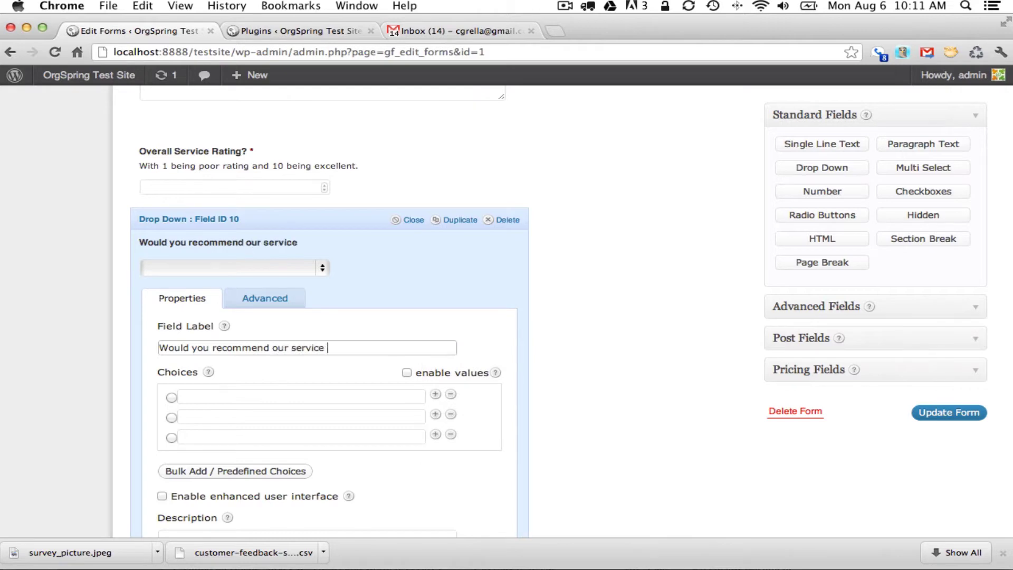
text(to others?)
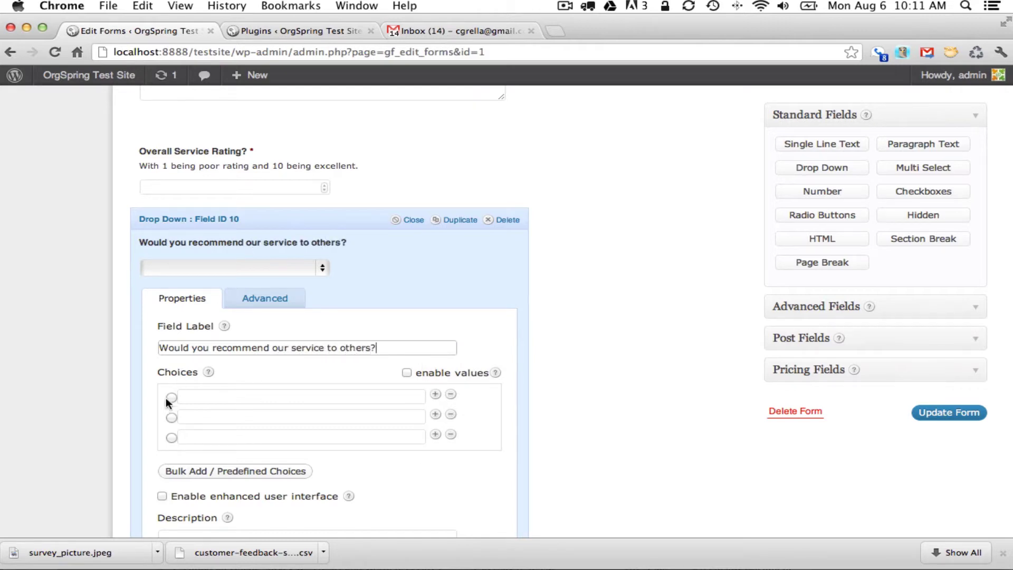
- Give it Yes and No choices, remove the empty third row, and make it required
click(204, 397)
text(Yes)
click(208, 412)
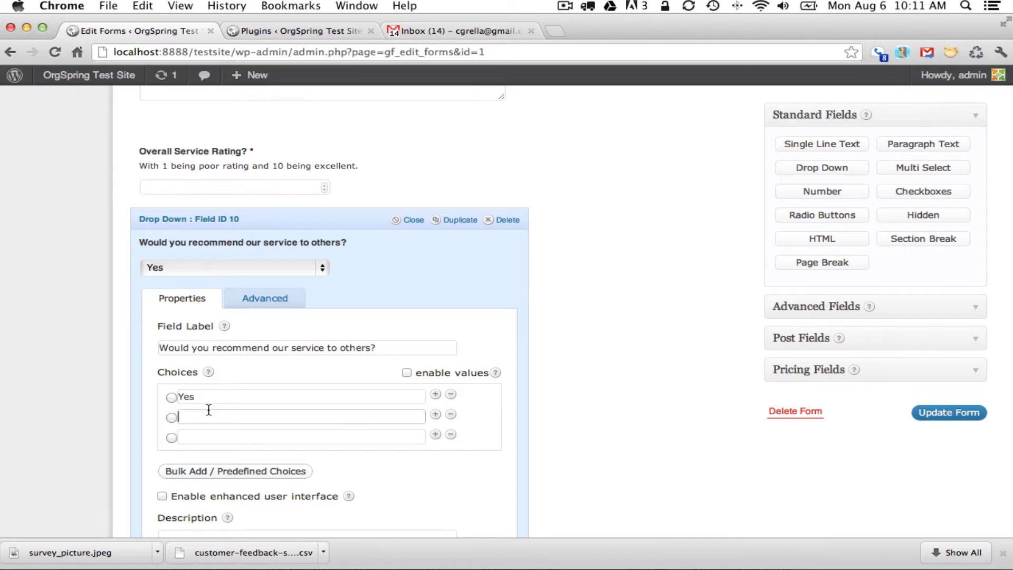
text(No)
click(450, 435)
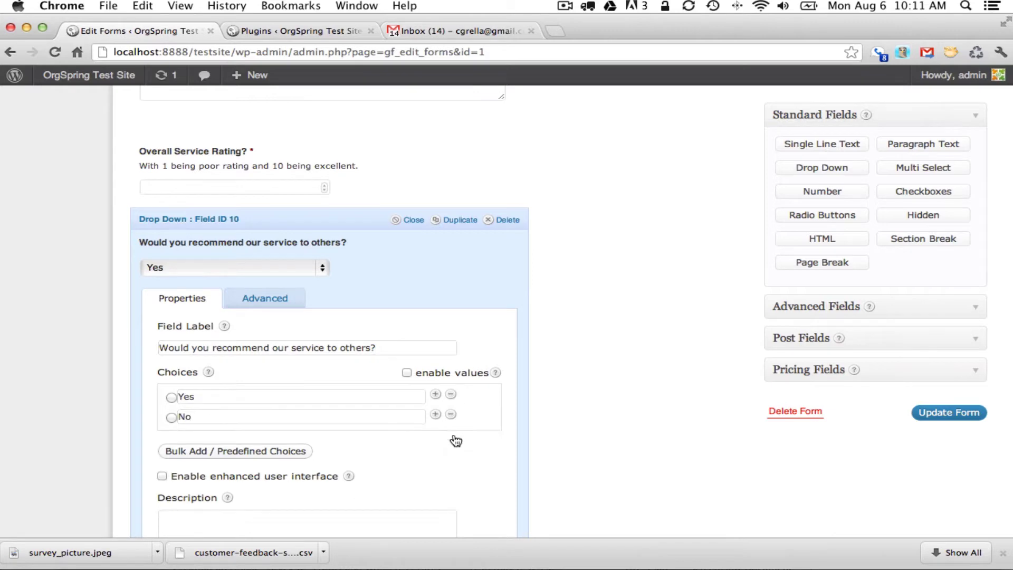
scroll(253, 464, down, 4)
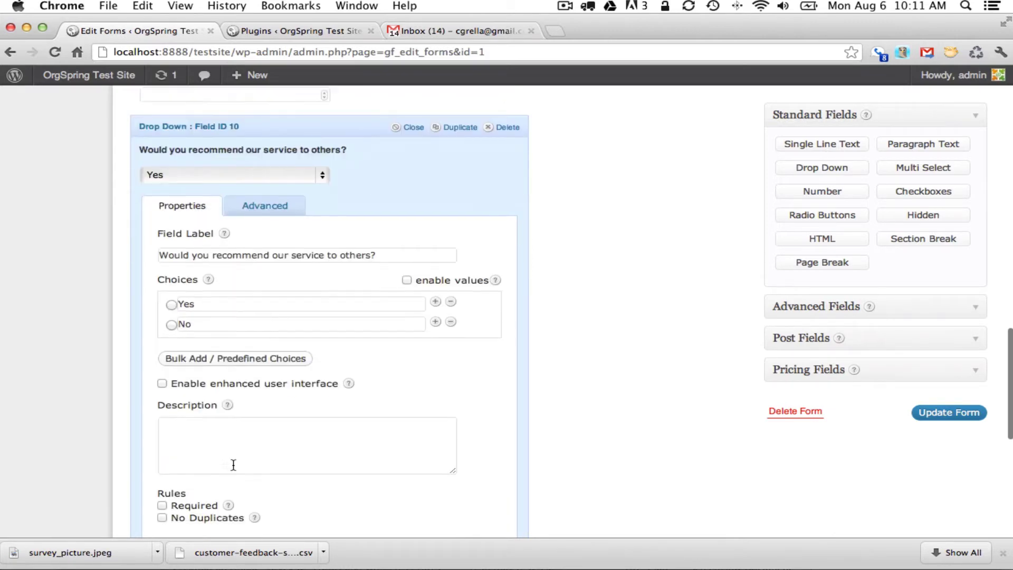
click(162, 506)
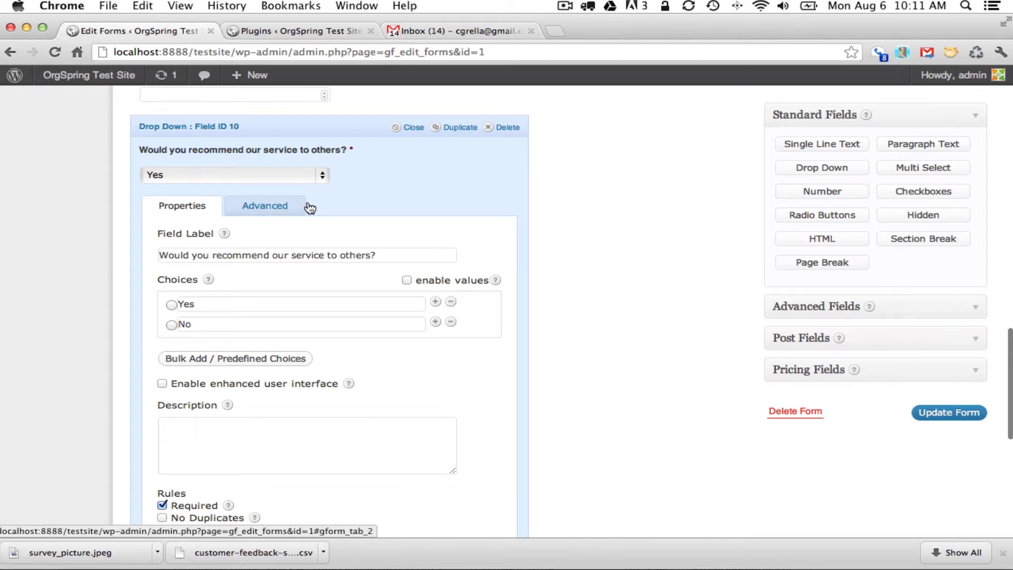
click(355, 129)
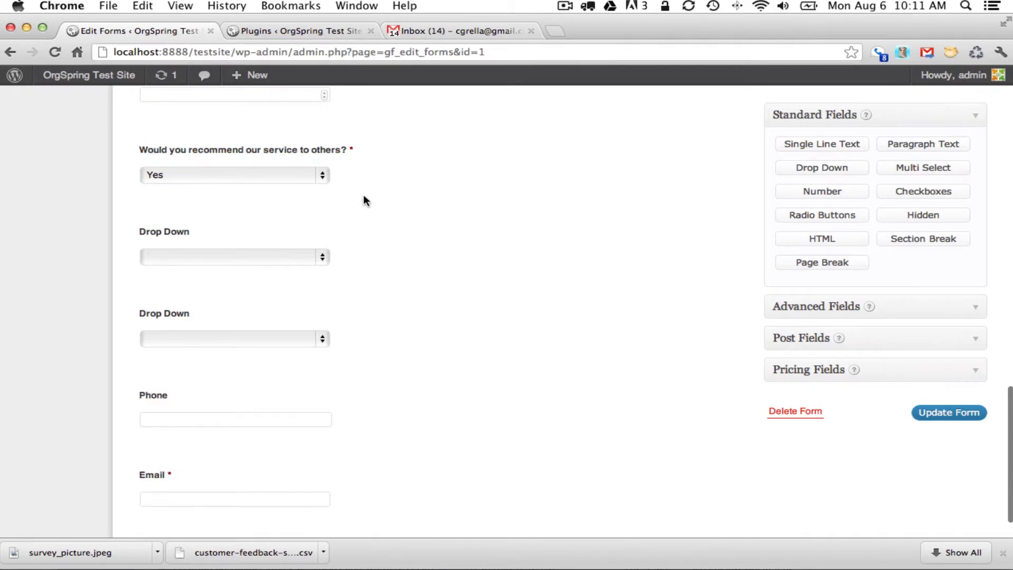
- Open the settings of the lower untitled Drop Down field (Field ID 12)
scroll(283, 345, up, 1)
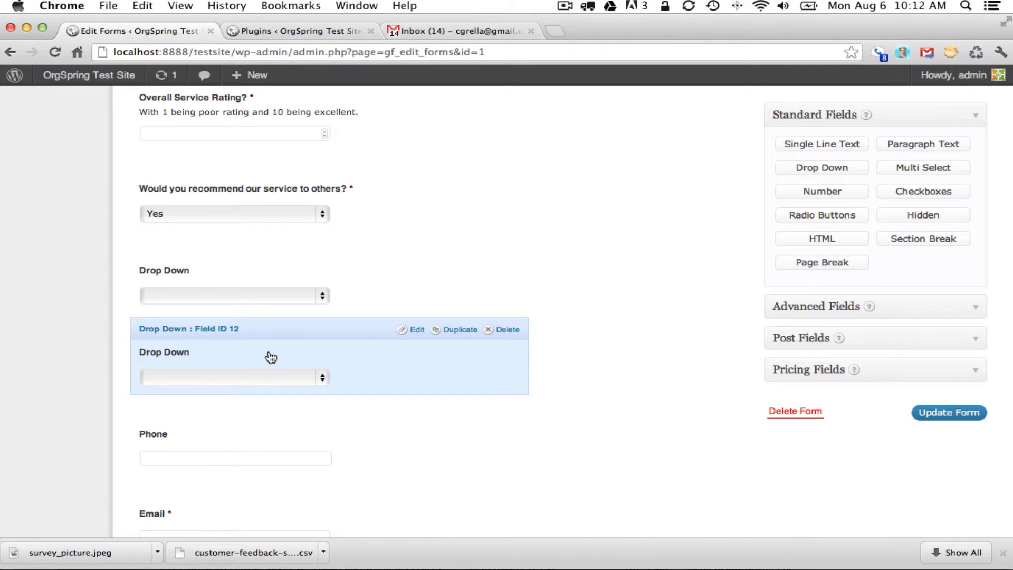
click(271, 358)
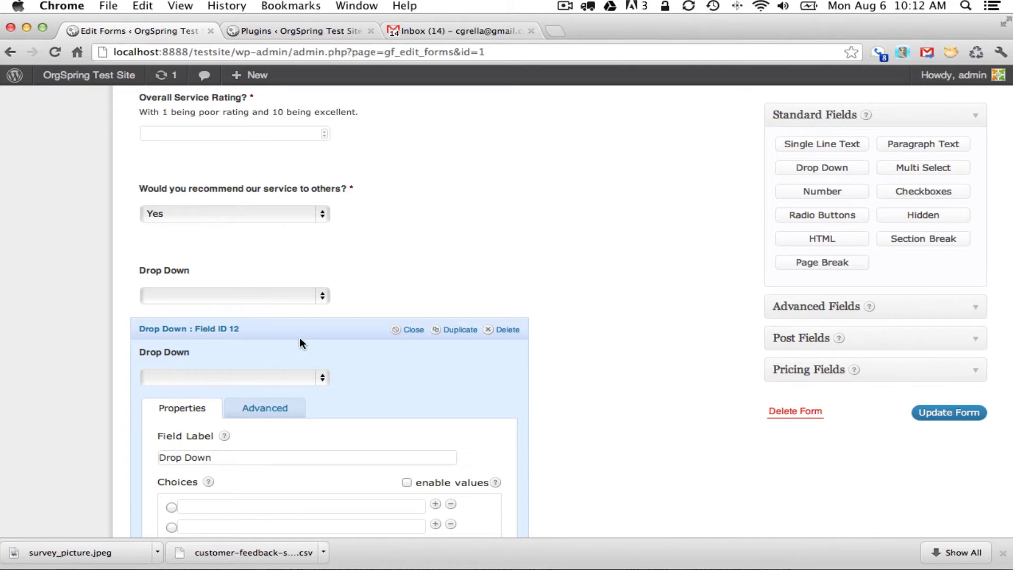
scroll(300, 338, down, 1)
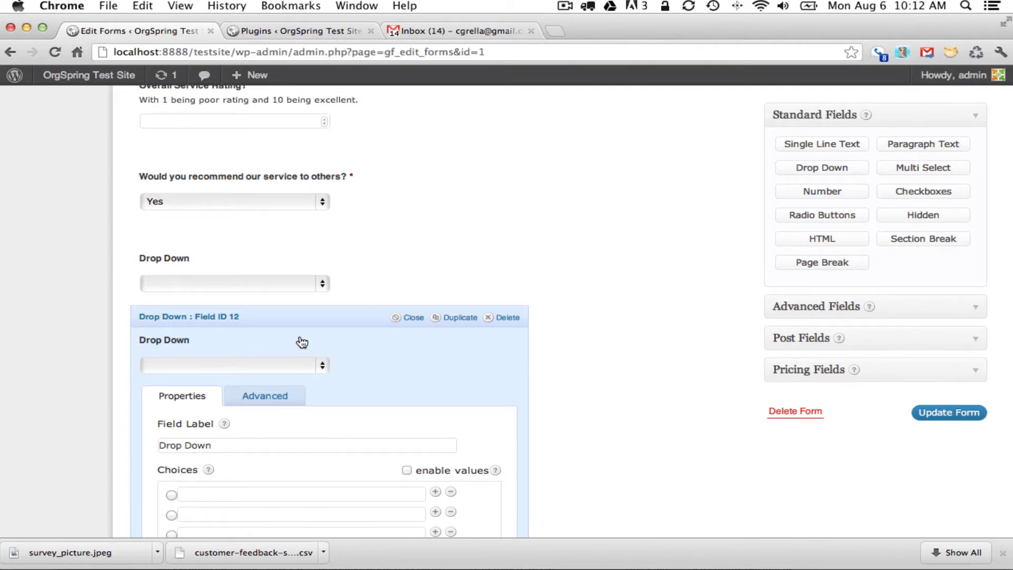
scroll(302, 343, down, 5)
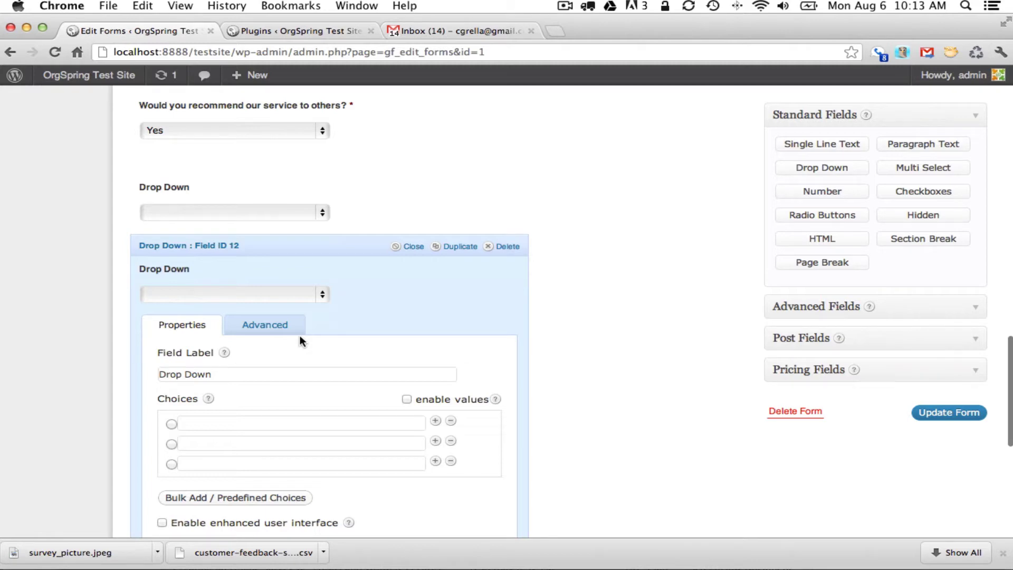
- Label the dropdown 'Would you like to be contacted regarding your responses to this sruvey?' with Yes/No choices only
triple_click(221, 374)
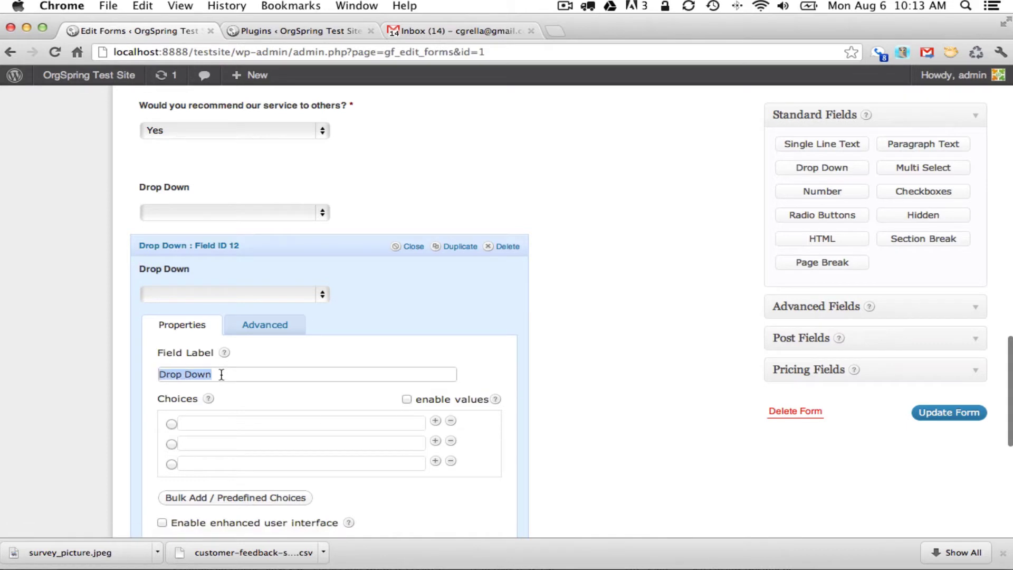
text(Would )
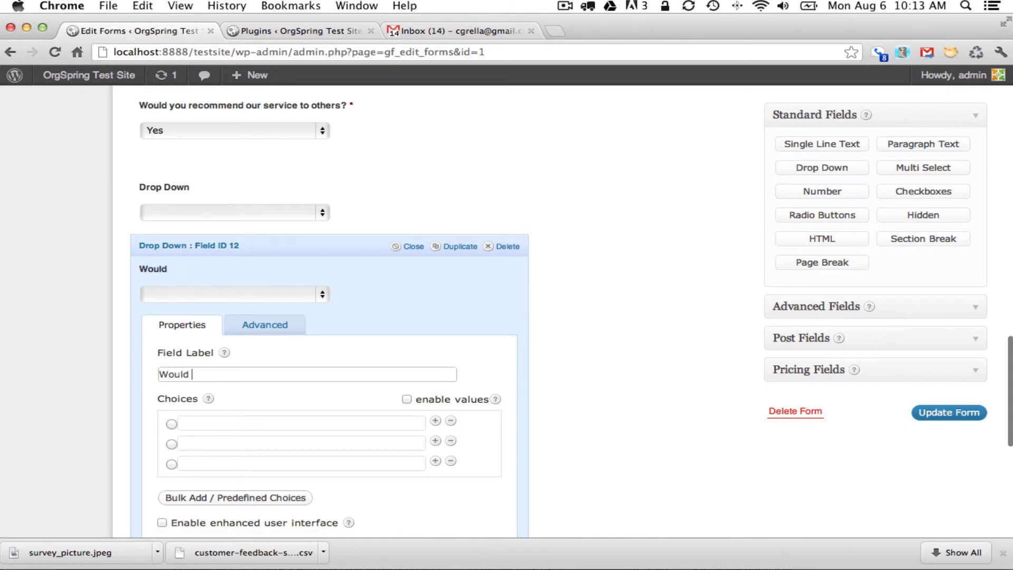
text(you like to be cont)
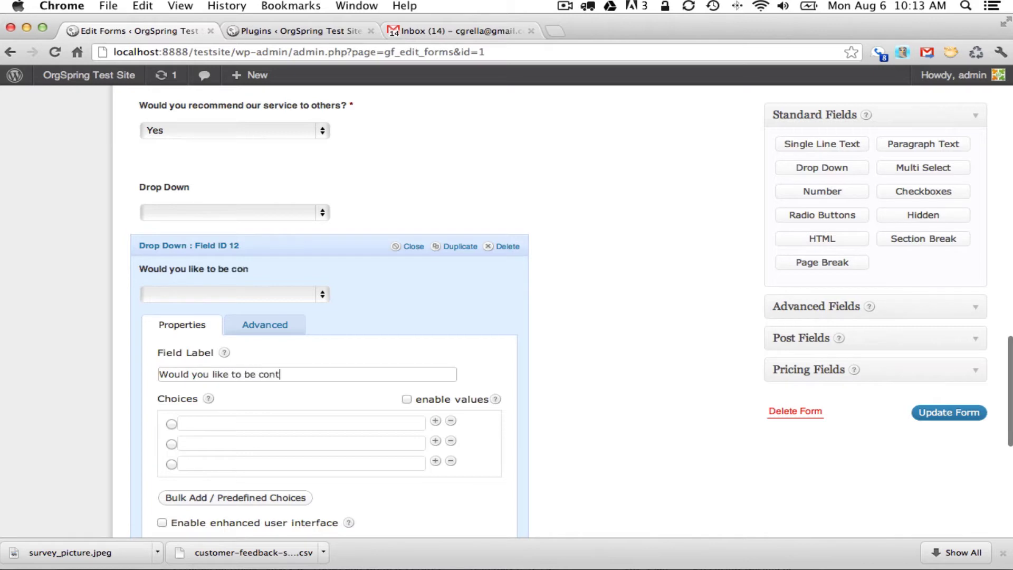
text(acted regarding y)
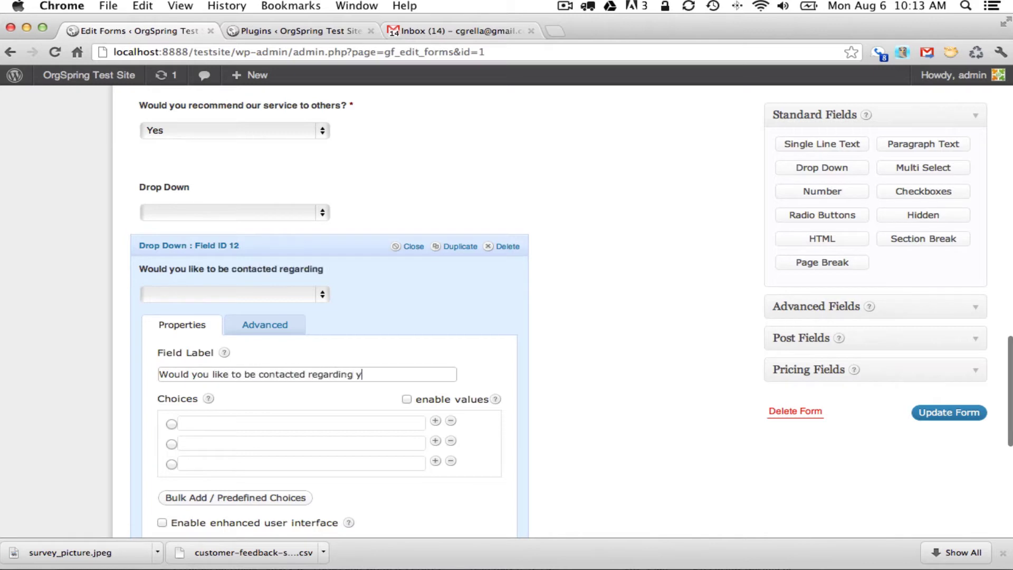
text(our responses to)
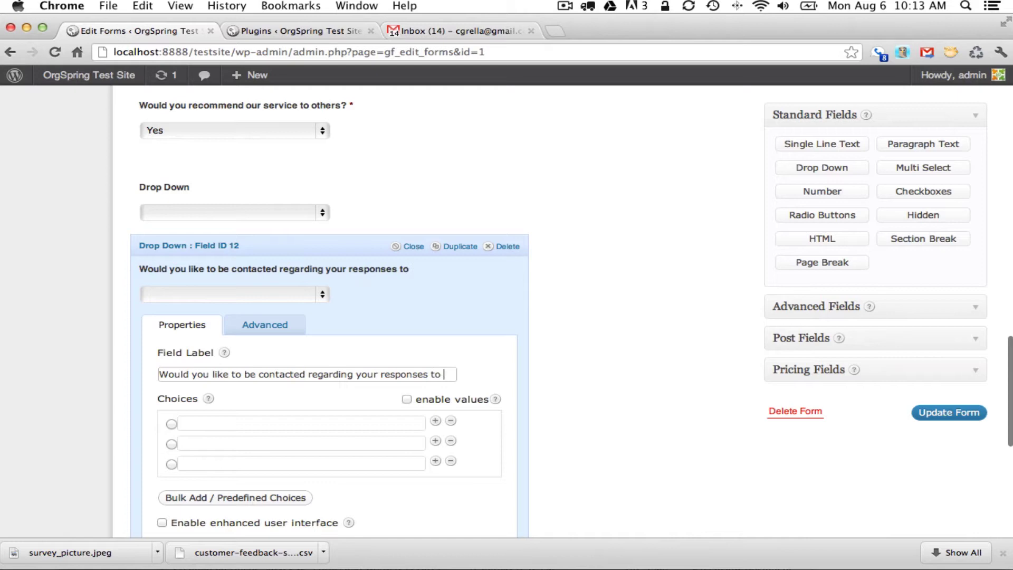
text( this)
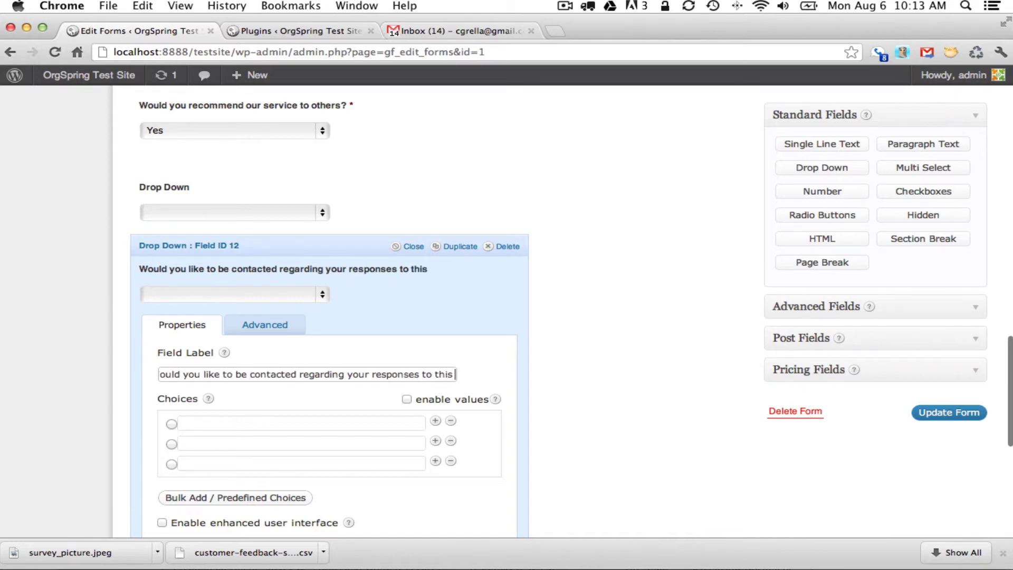
text( sruvey?)
click(204, 422)
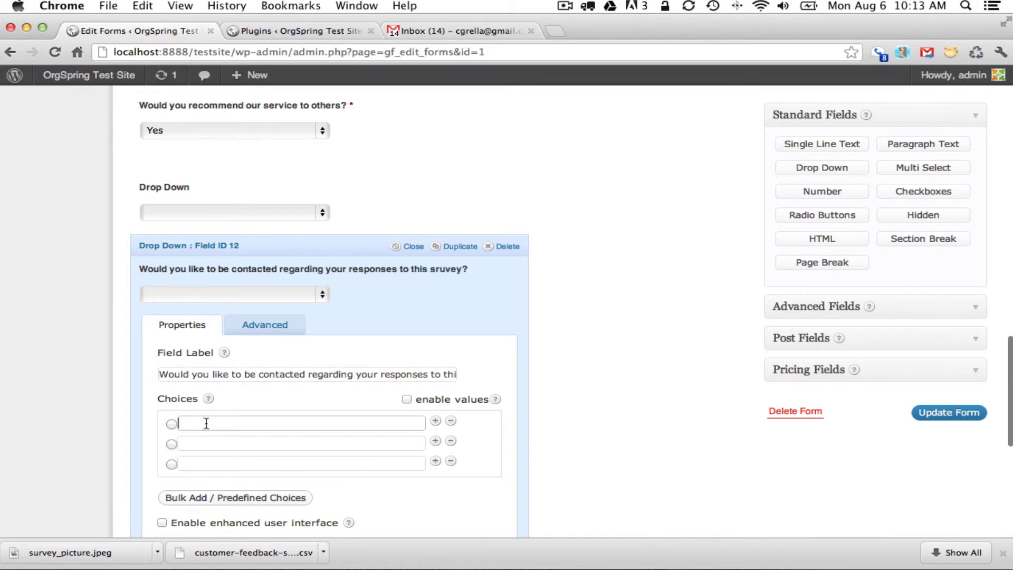
text(Yes)
click(204, 443)
text(No)
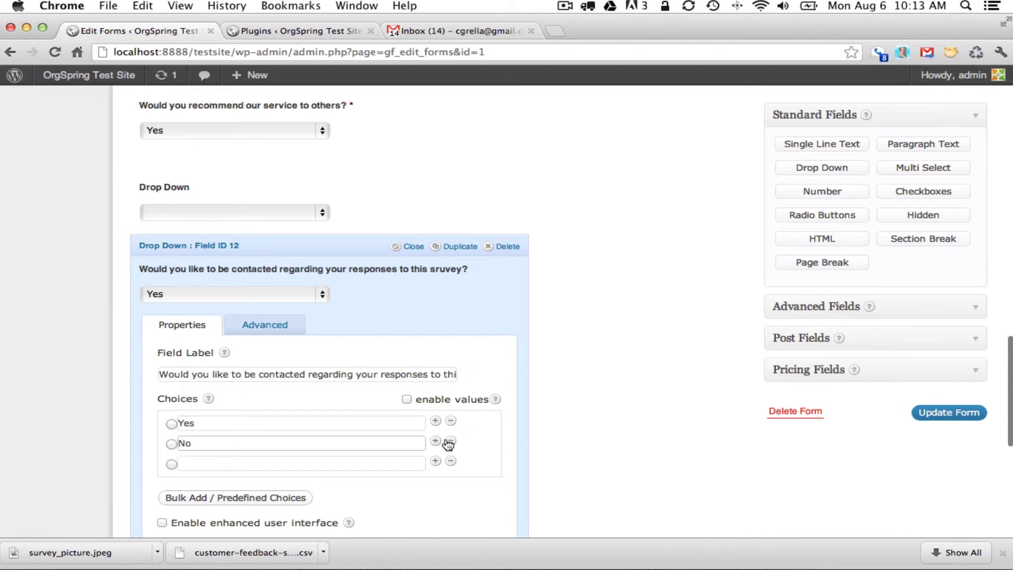
click(450, 461)
- Make the contact question required
scroll(429, 435, down, 1)
scroll(428, 436, down, 5)
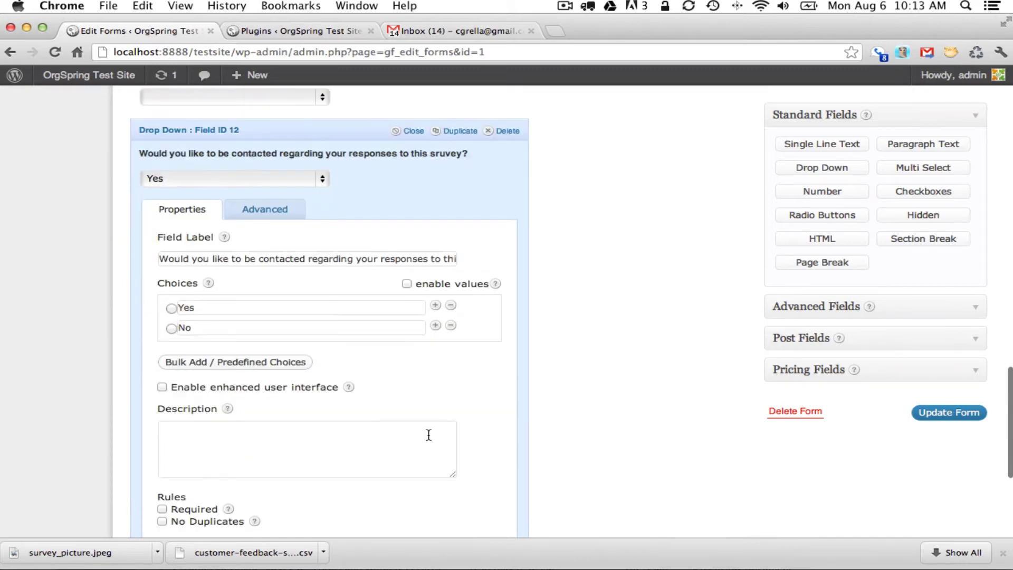
scroll(201, 383, down, 5)
click(162, 404)
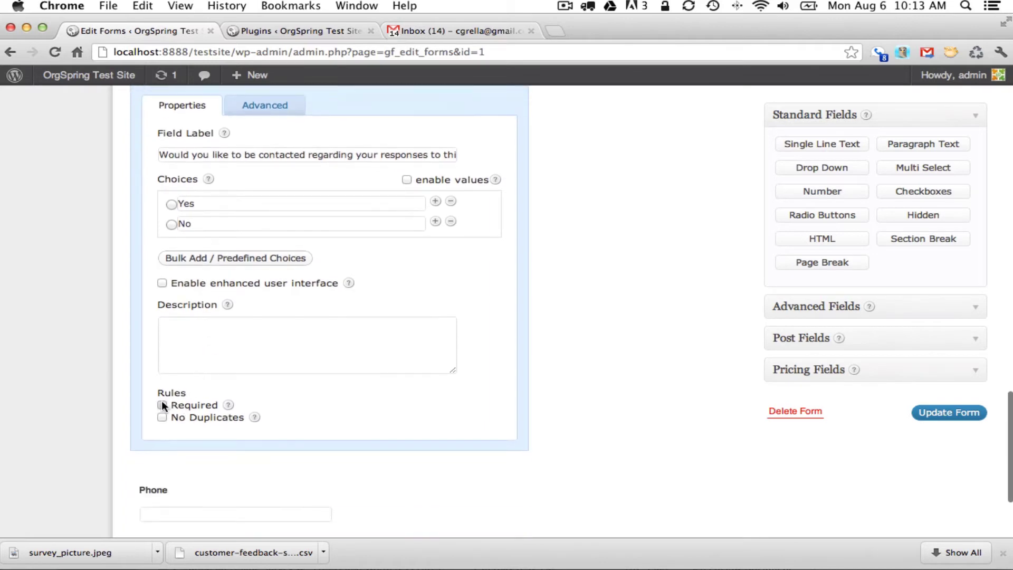
- Move the contact question above the other dropdown (Field ID 11)
scroll(269, 167, up, 2)
scroll(269, 167, up, 2)
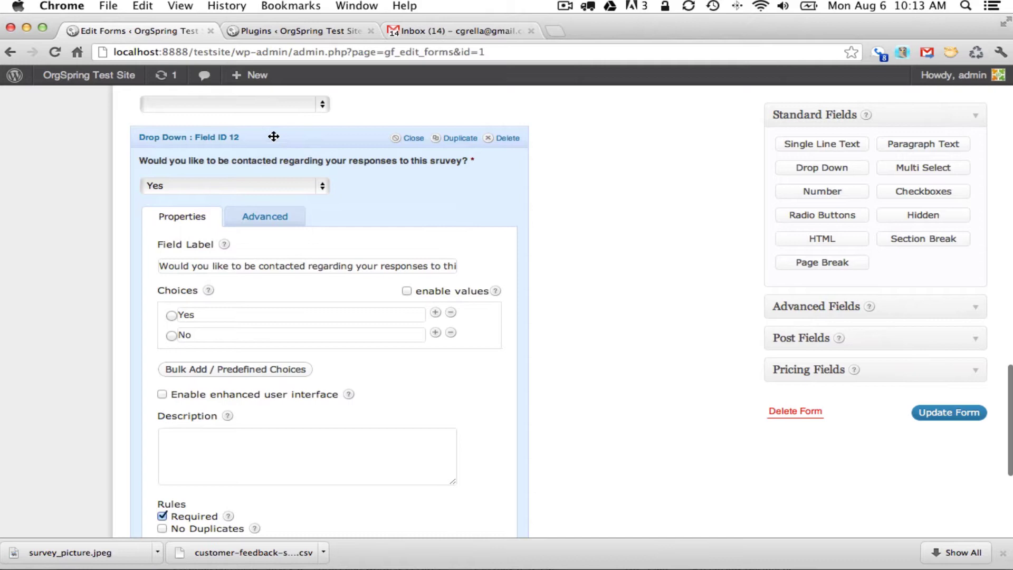
scroll(273, 138, up, 6)
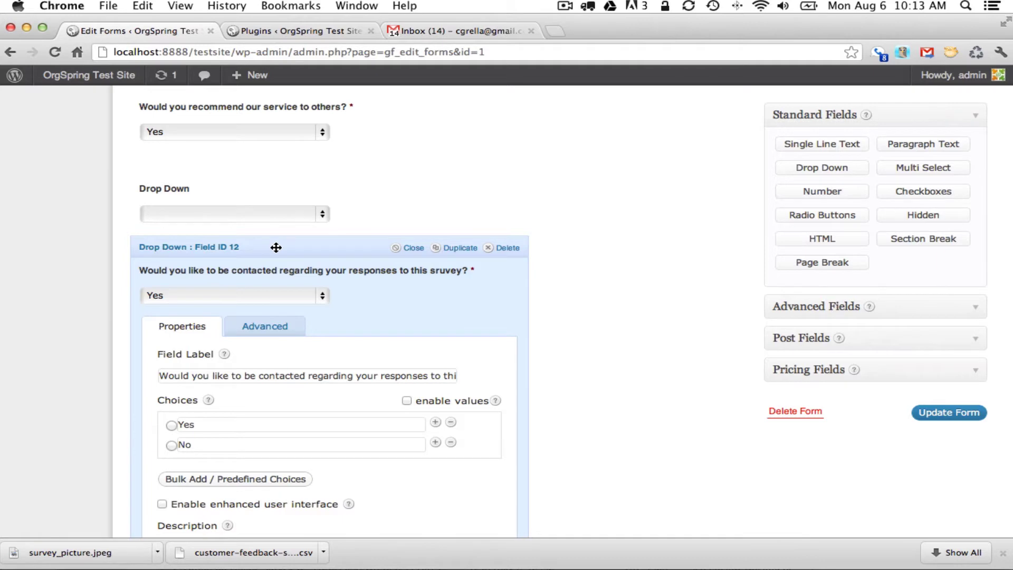
mouse_move(189, 192)
drag(237, 248, 239, 168)
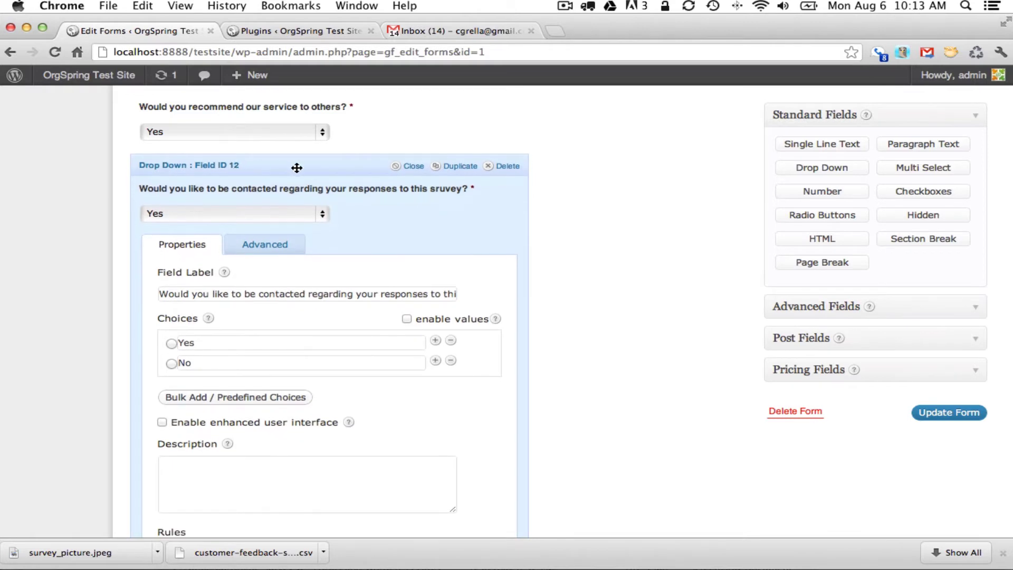
- Label the remaining Drop Down 'If yes, how would you like to be contacted?'
click(265, 167)
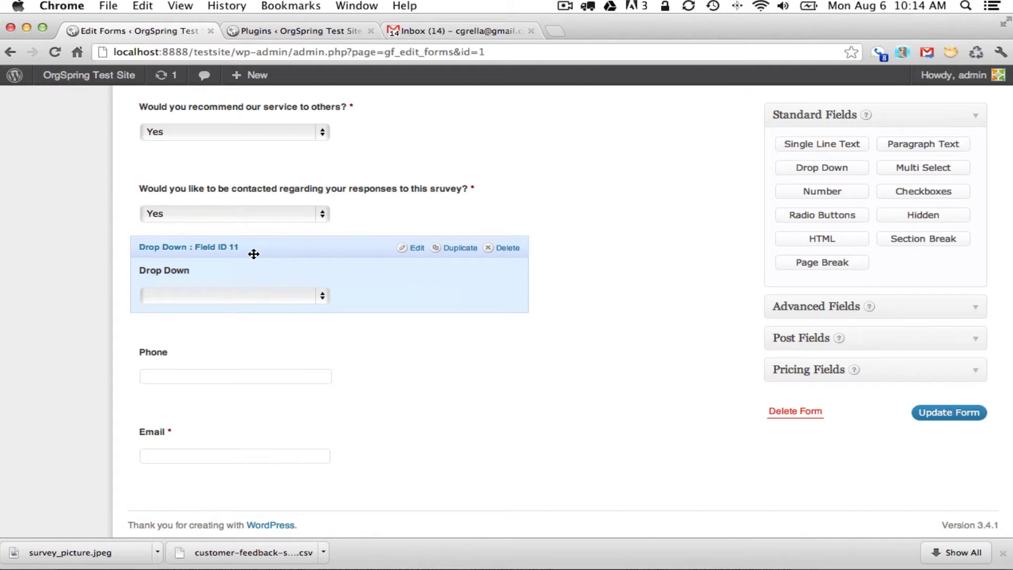
click(230, 274)
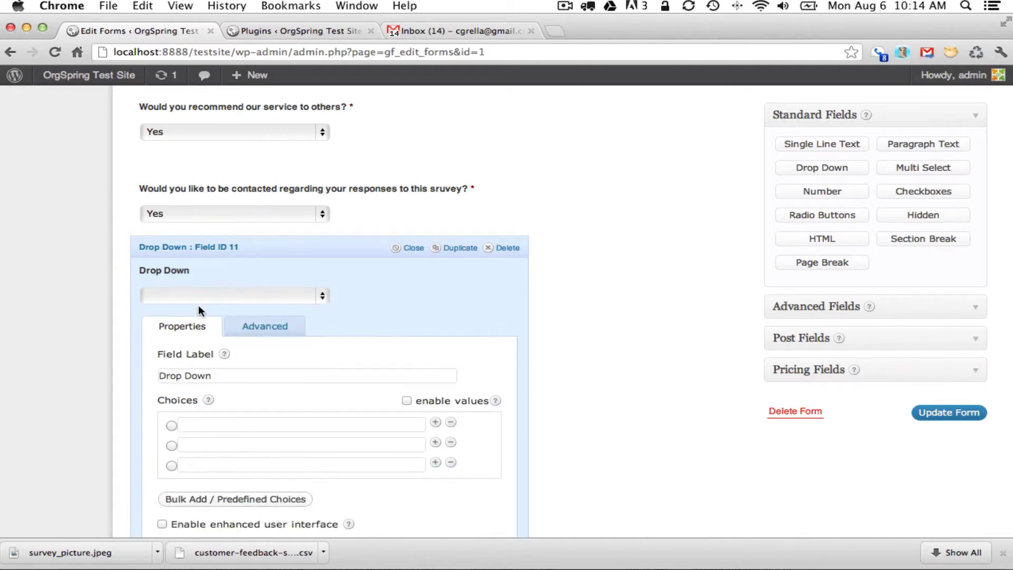
triple_click(214, 372)
text(If yes)
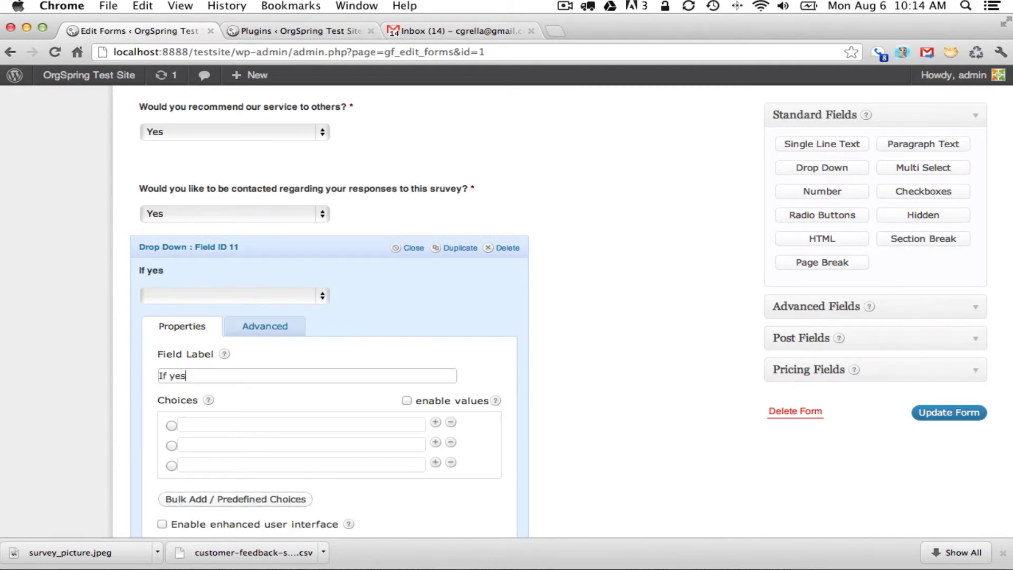
text(, how would )
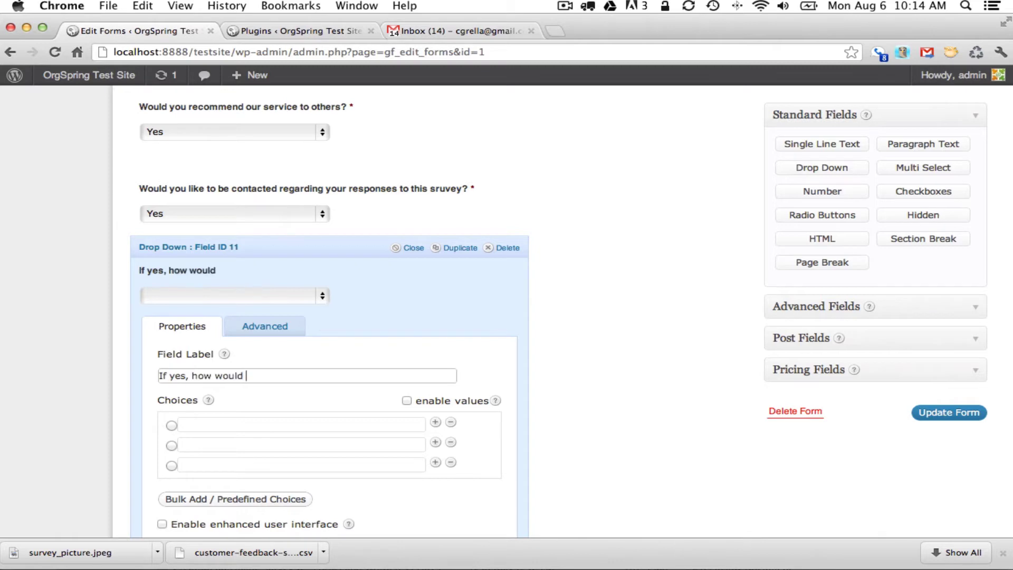
text(you like to be cont)
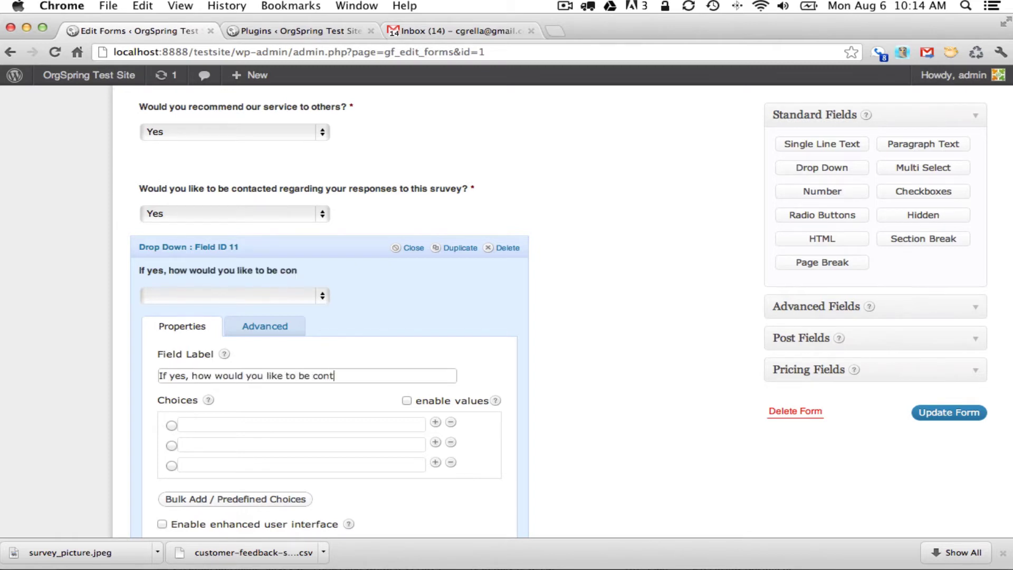
text(acted?)
- Set its choices to Email and Phone and remove the empty third row
click(224, 426)
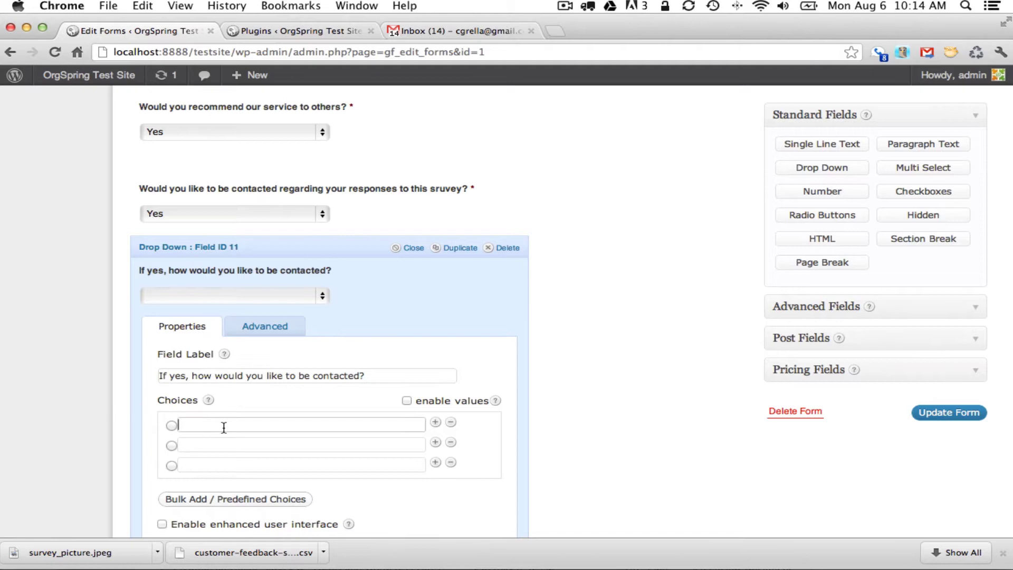
text(Phone)
click(224, 441)
text(Email)
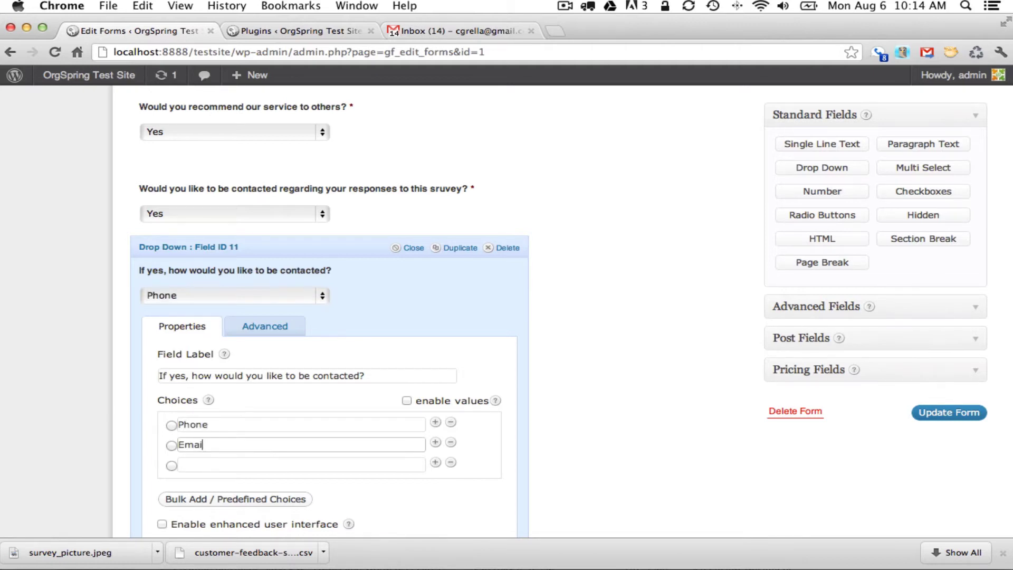
key(BackSpace)
key(shift+Tab)
text(Email)
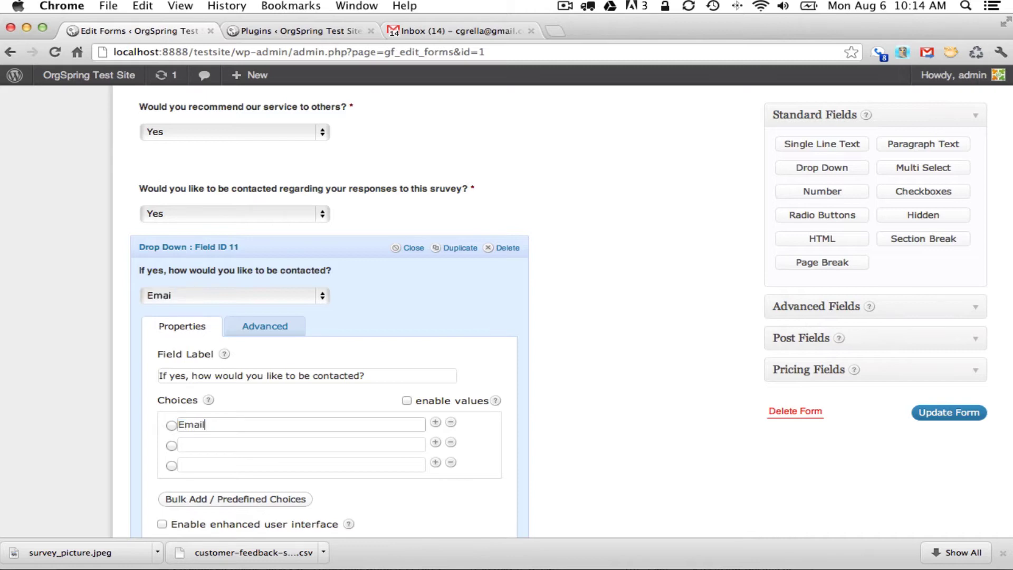
key(Tab)
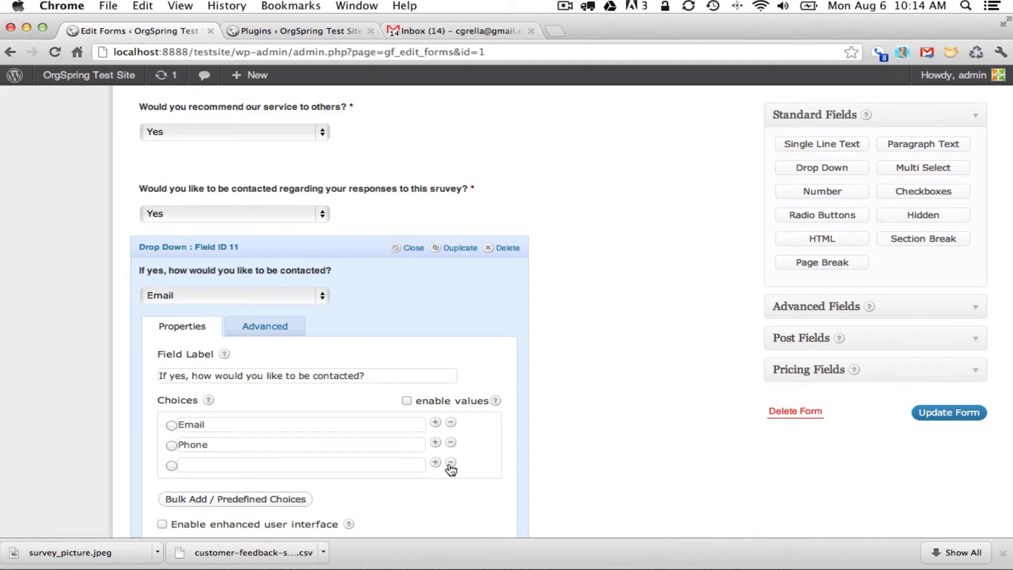
click(451, 462)
- Make the contact-method question required
scroll(274, 455, down, 2)
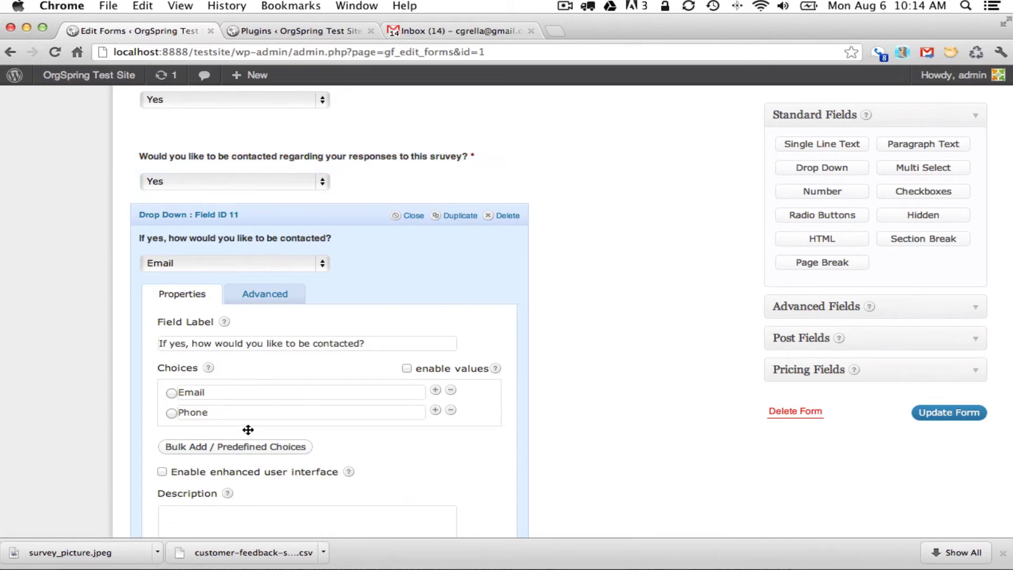
scroll(248, 430, down, 1)
scroll(249, 432, down, 5)
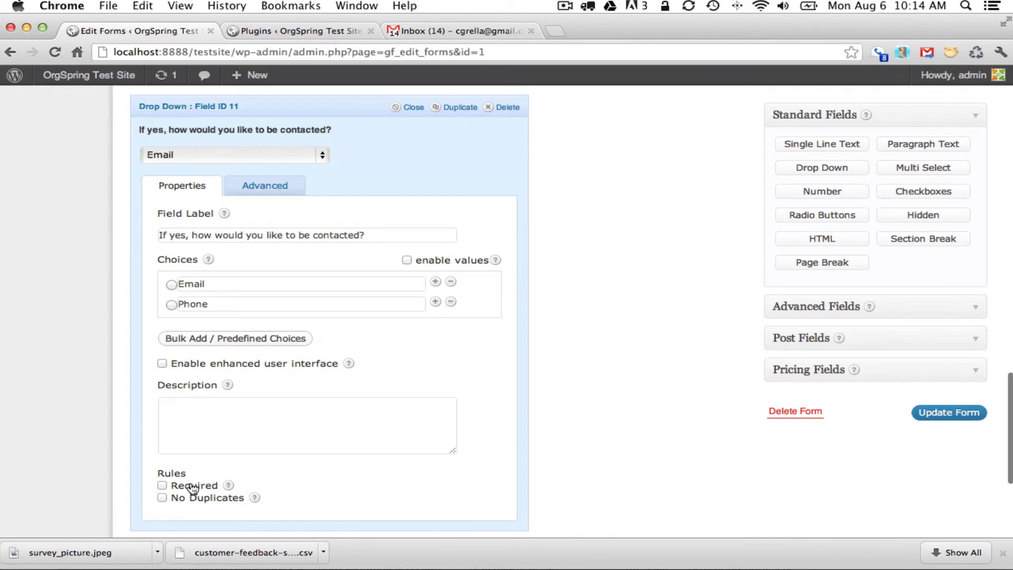
click(162, 484)
scroll(282, 295, up, 4)
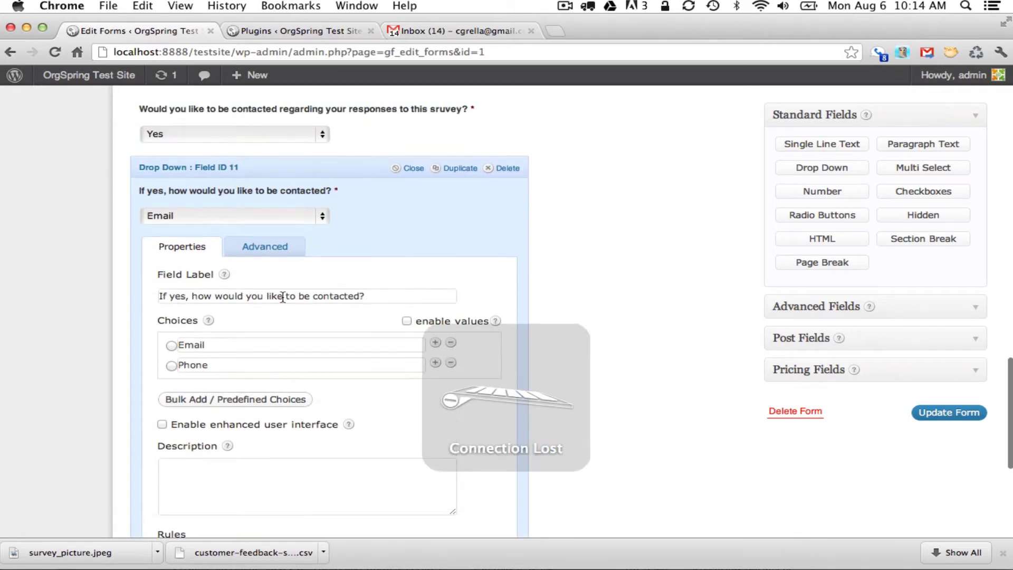
- Show the contact-method question only when the survey-contact question is answered Yes
click(271, 260)
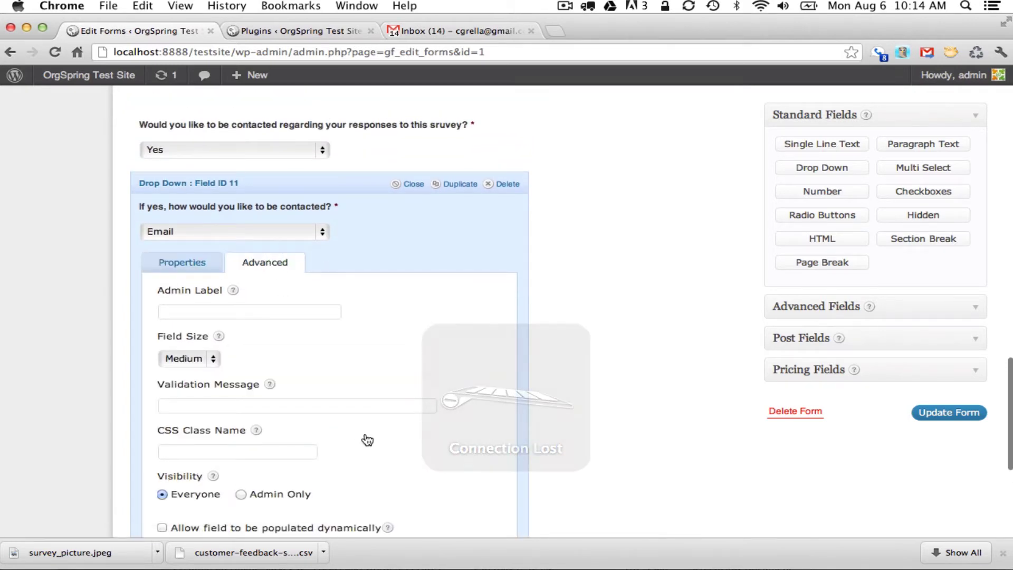
scroll(366, 435, down, 5)
scroll(366, 435, down, 2)
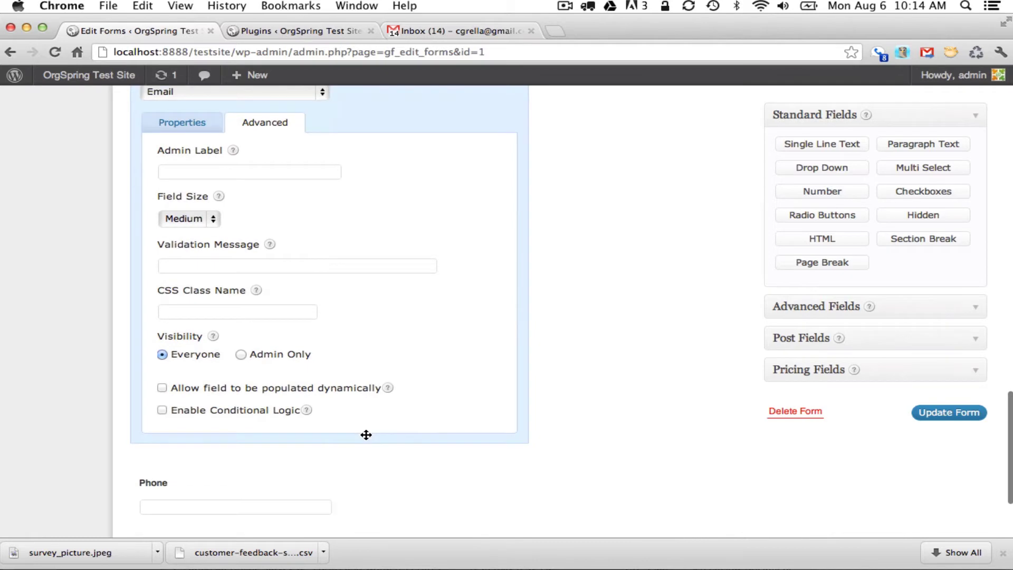
click(162, 409)
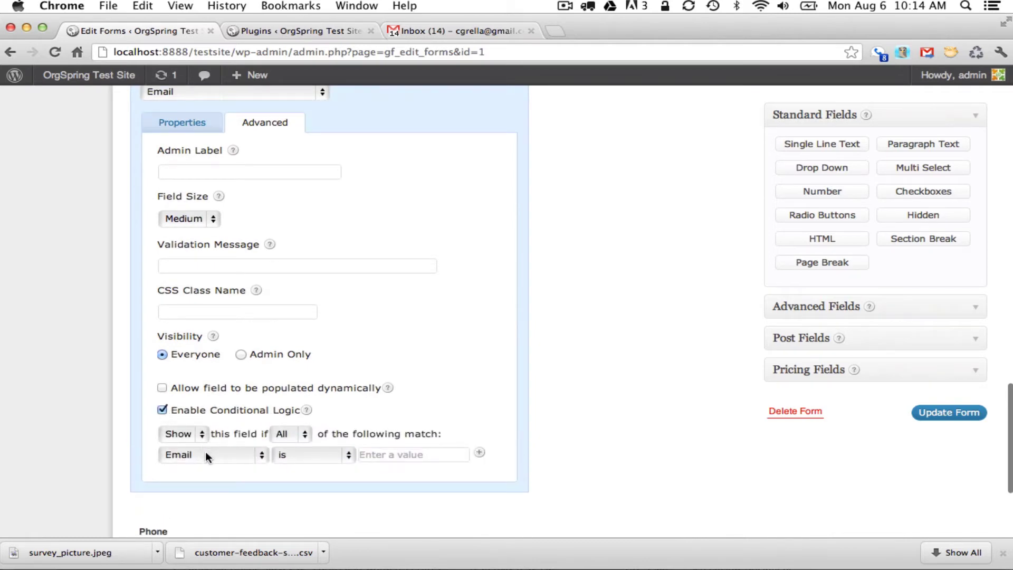
click(205, 454)
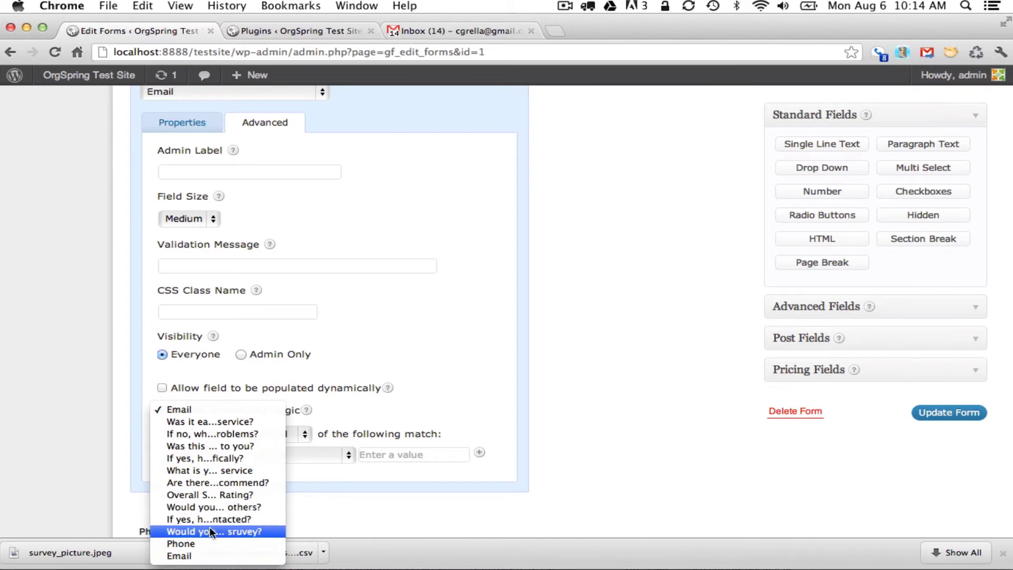
click(211, 531)
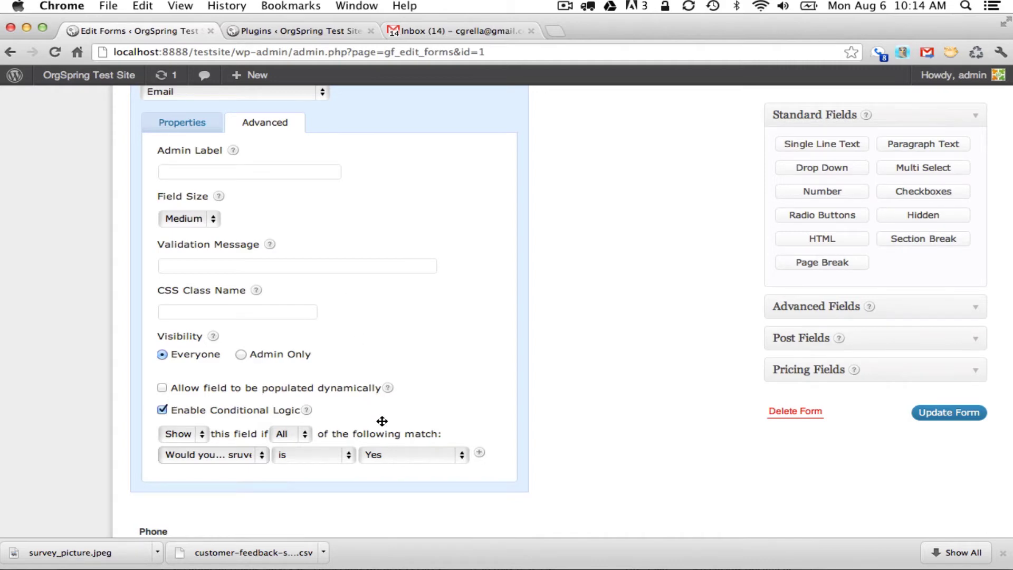
scroll(382, 420, up, 3)
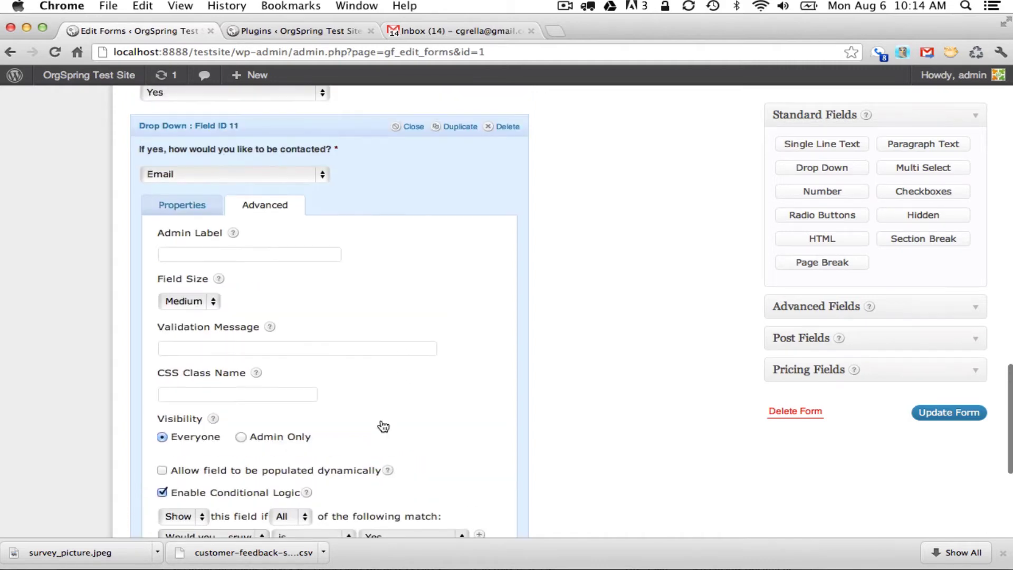
click(338, 133)
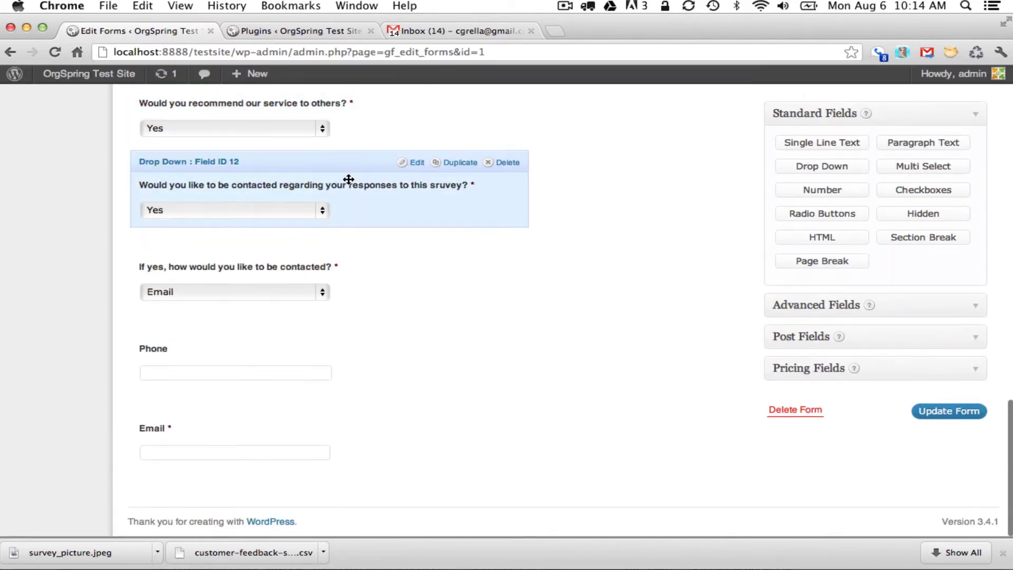
- Correct 'sruvey' to 'survey' in the contact question's label
click(348, 180)
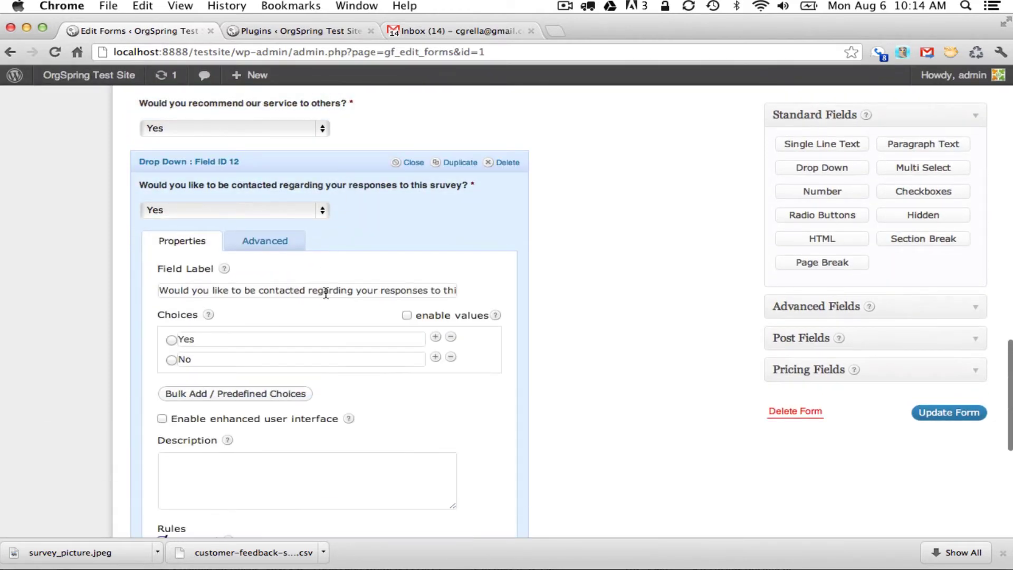
drag(442, 290, 500, 293)
click(430, 292)
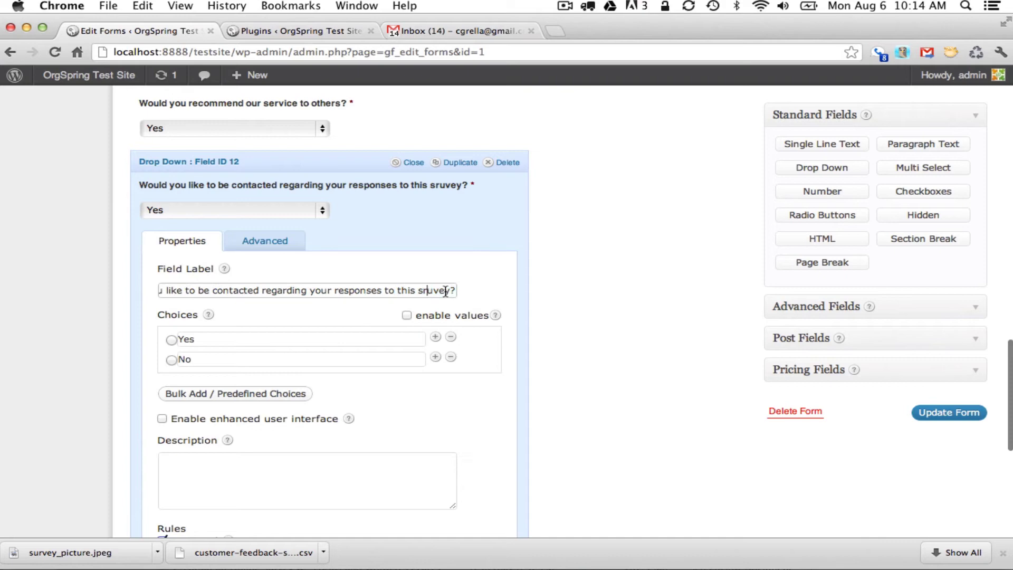
key(BackSpace)
key(BackSpace)
text(ur)
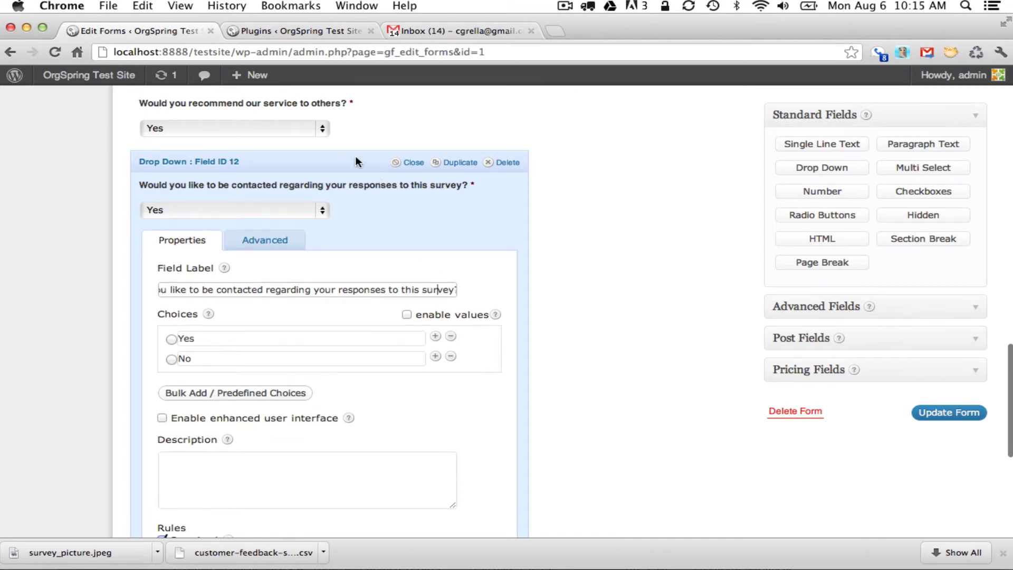
click(355, 156)
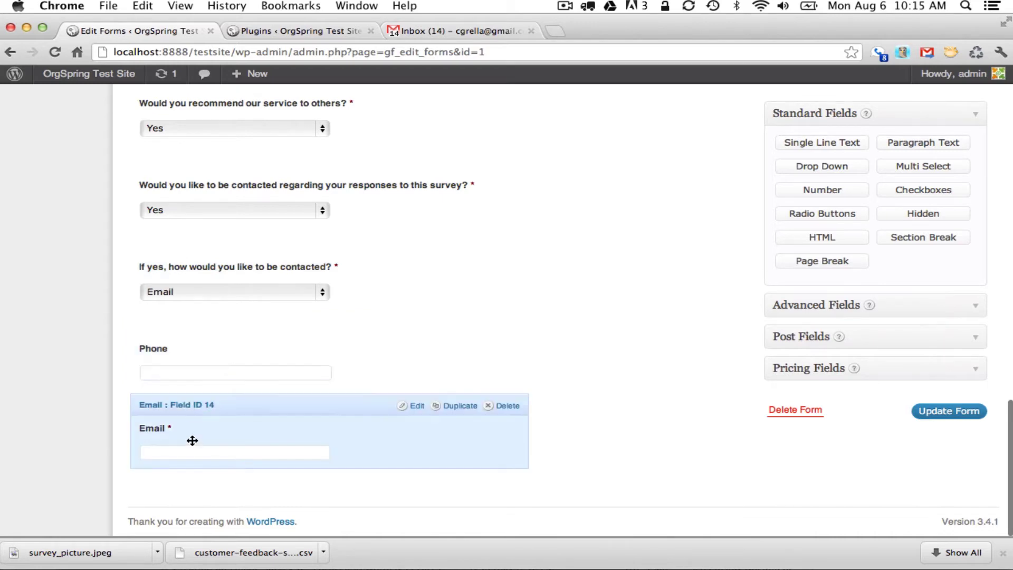
- Move the Phone field below the Email field
drag(212, 328, 216, 401)
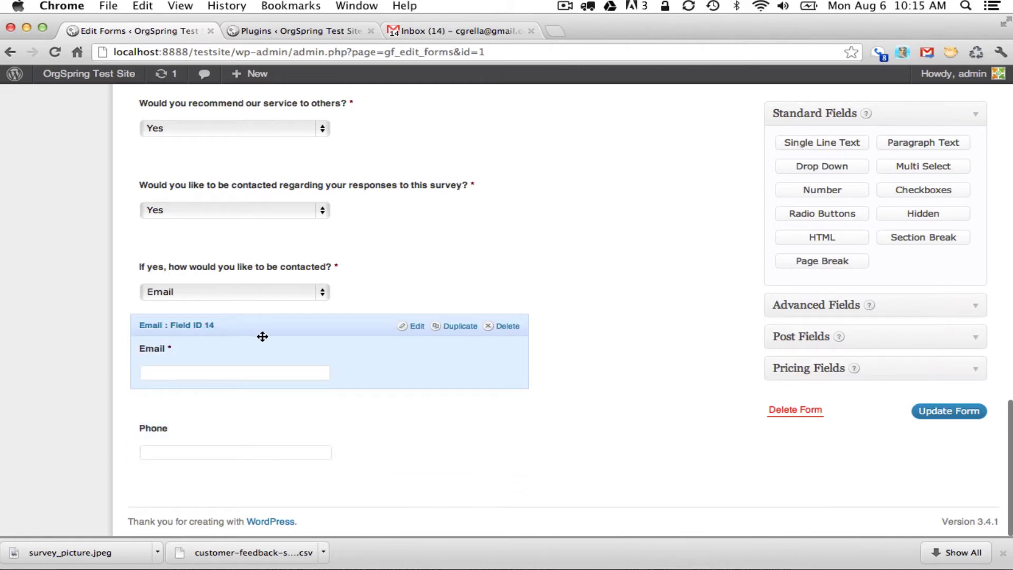
click(230, 332)
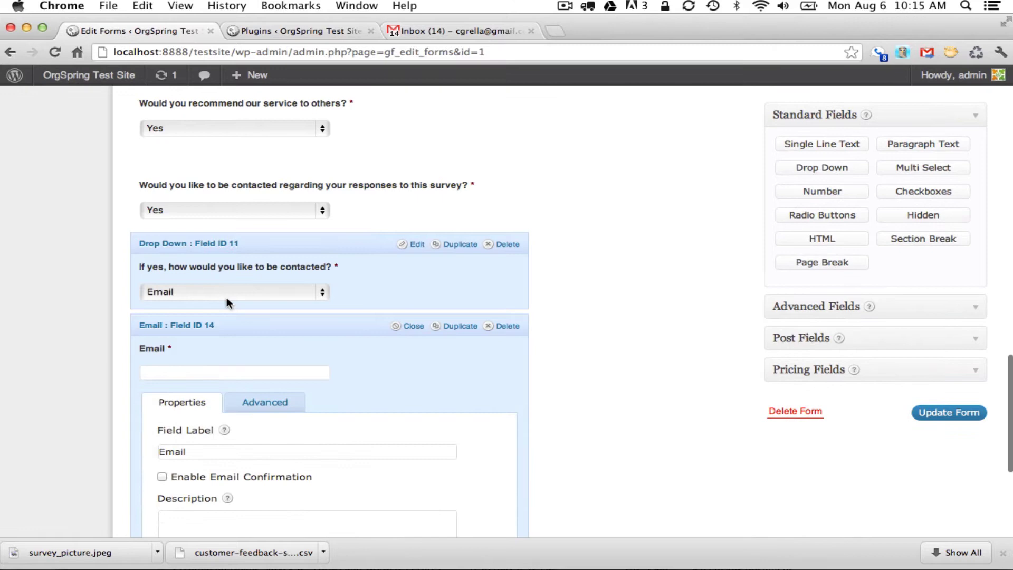
scroll(248, 396, down, 3)
scroll(245, 393, down, 1)
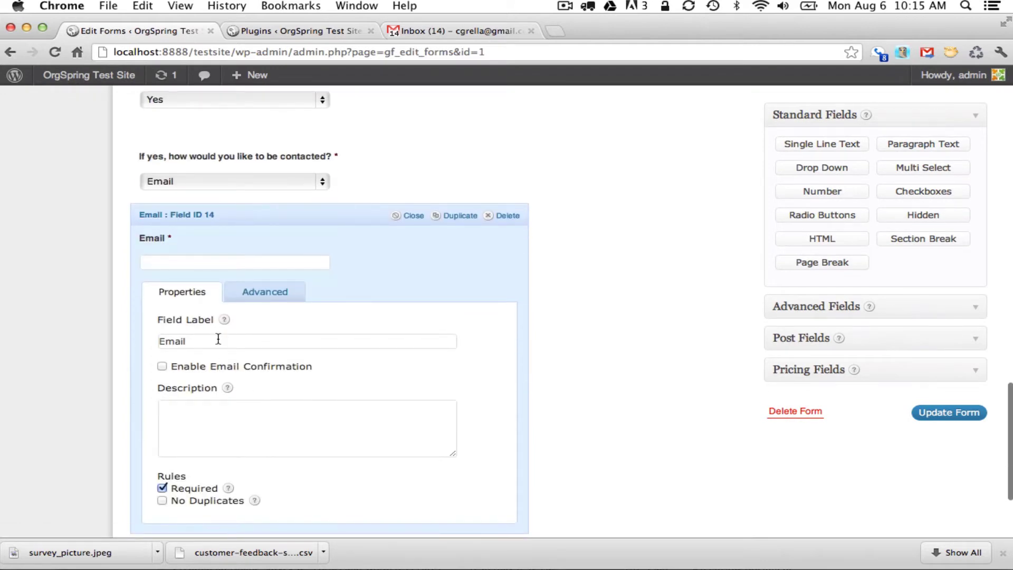
scroll(218, 340, down, 2)
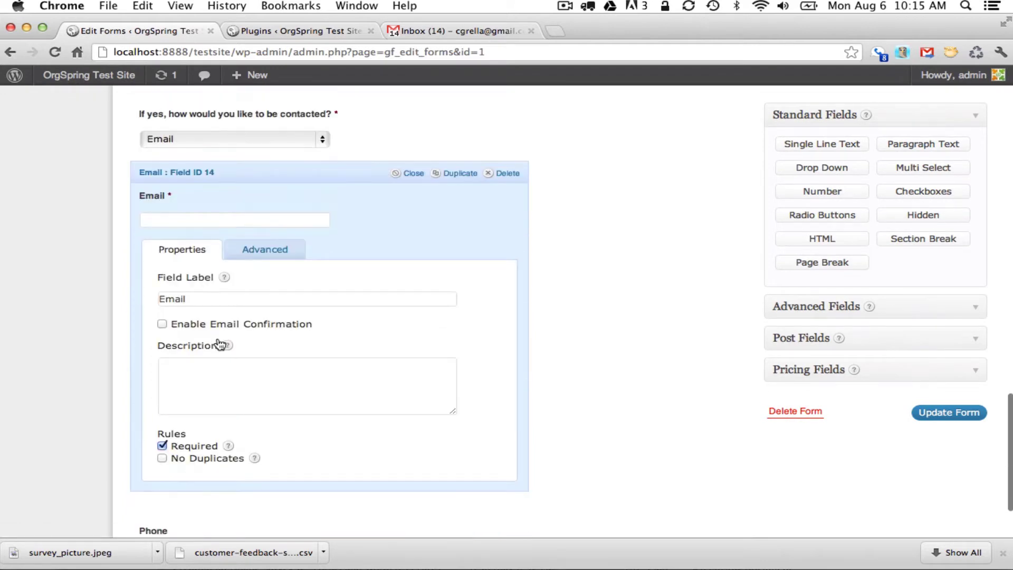
- Enable conditional logic on Email, showing it when the survey-contact question is Yes
click(263, 252)
scroll(316, 341, down, 5)
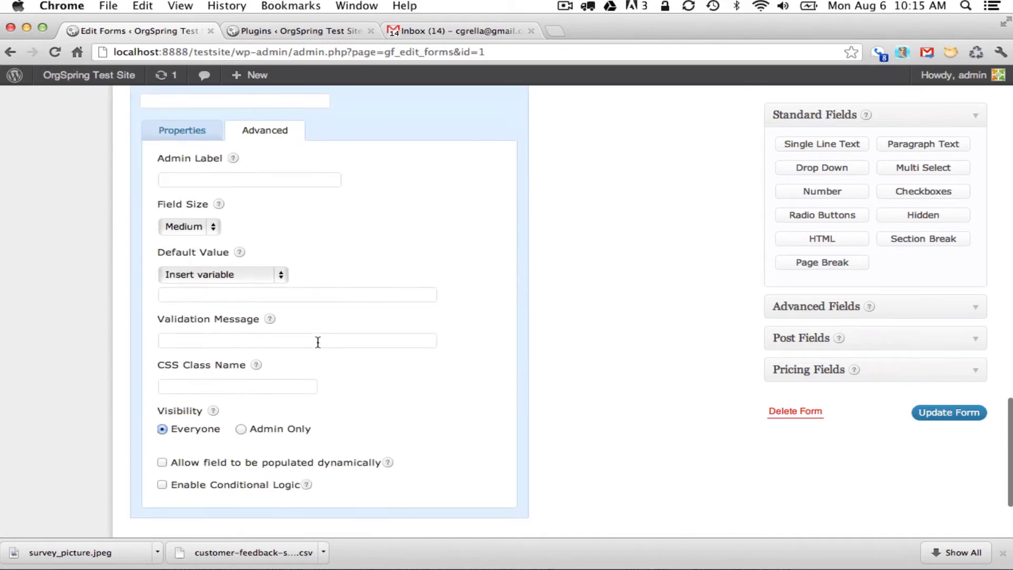
scroll(317, 342, down, 1)
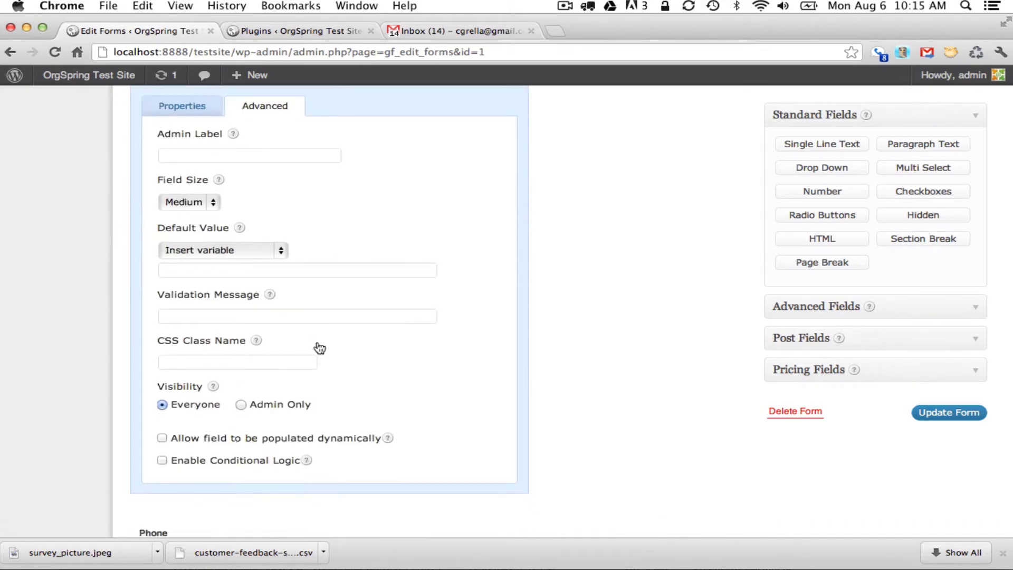
scroll(319, 347, up, 7)
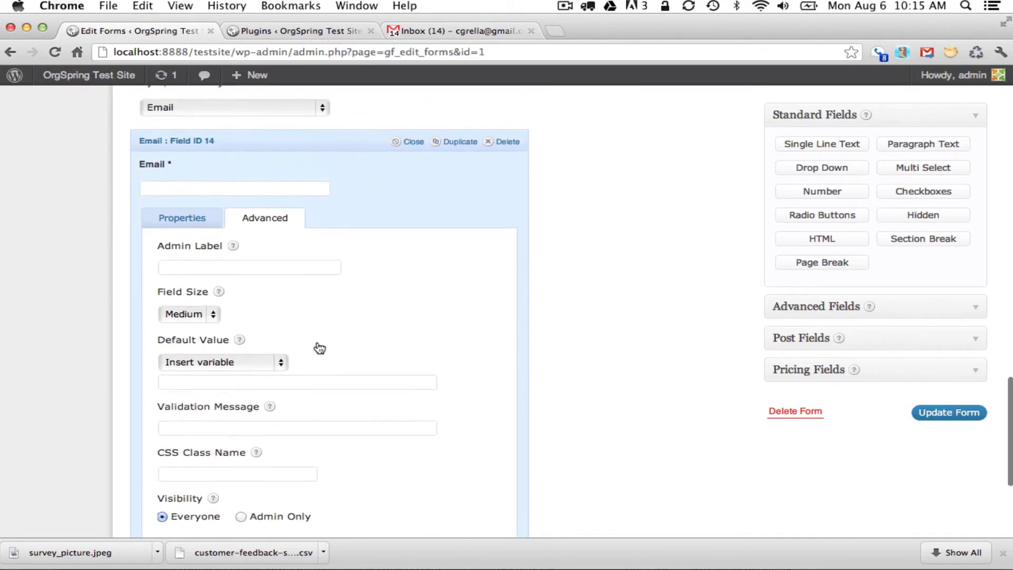
scroll(318, 343, up, 2)
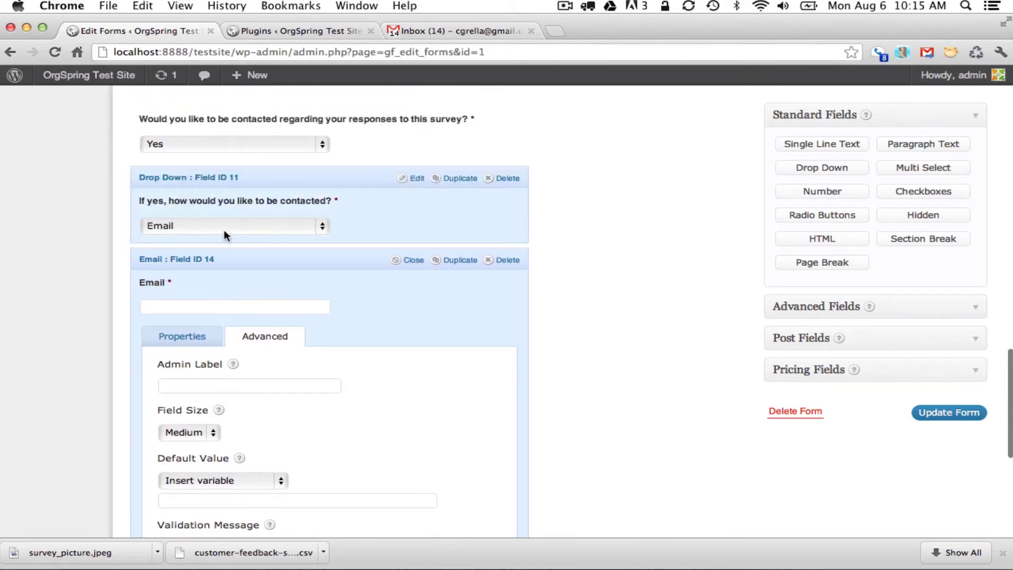
scroll(225, 285, up, 2)
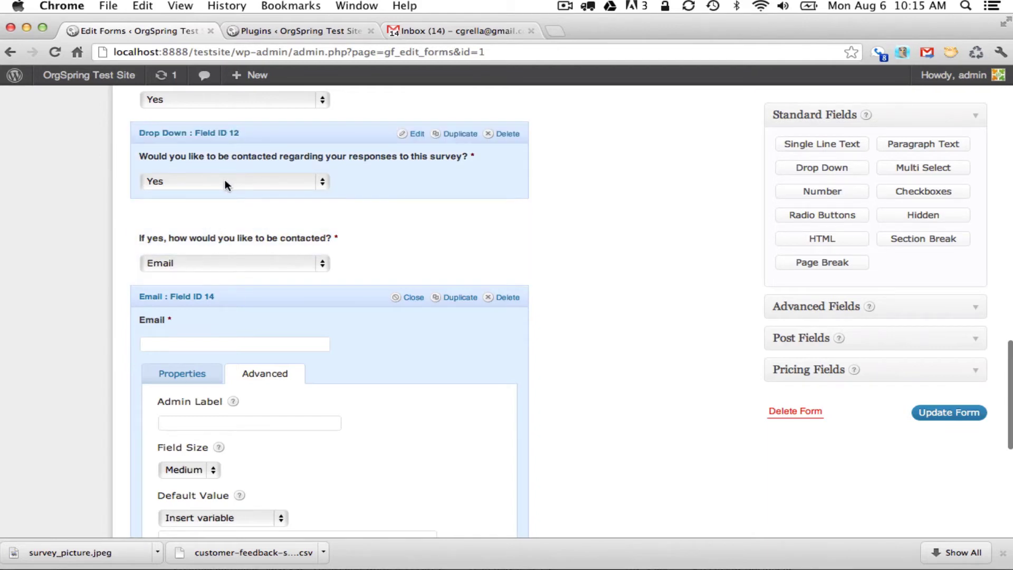
scroll(225, 401, down, 4)
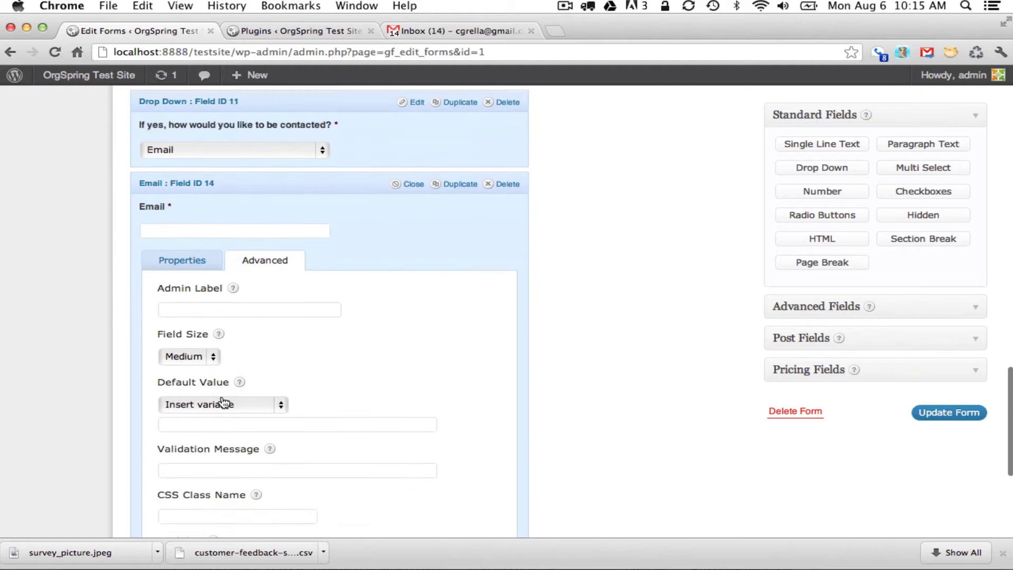
scroll(225, 401, down, 6)
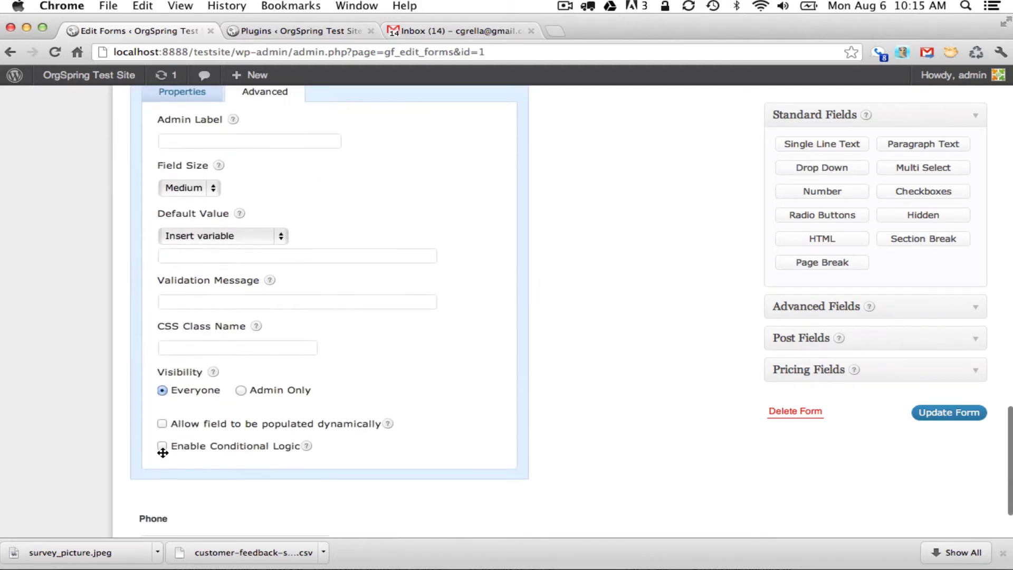
click(162, 446)
scroll(228, 456, down, 2)
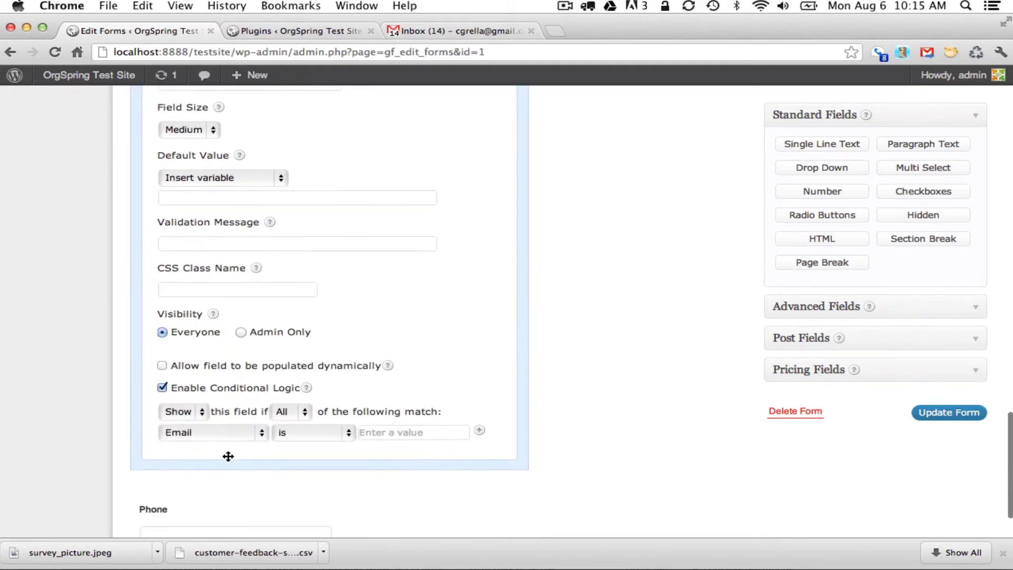
scroll(227, 456, down, 1)
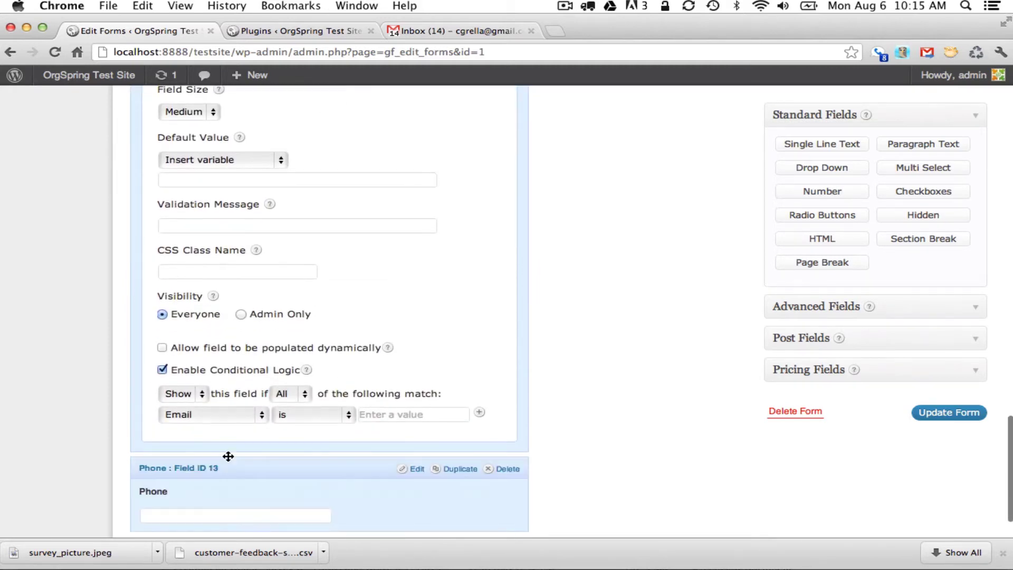
click(229, 409)
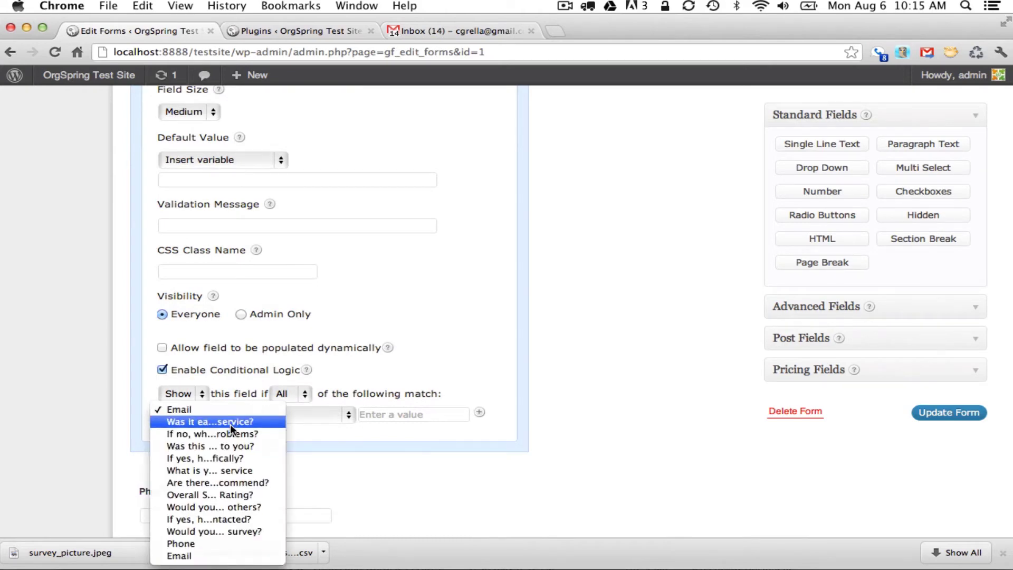
click(237, 530)
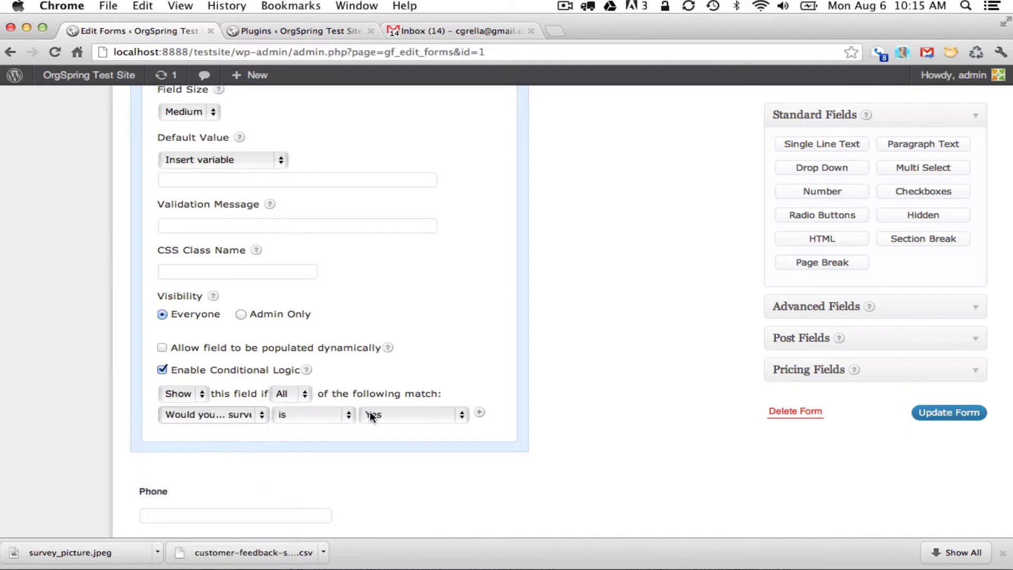
- Add a second condition requiring the contact-method answer to be Email
click(480, 413)
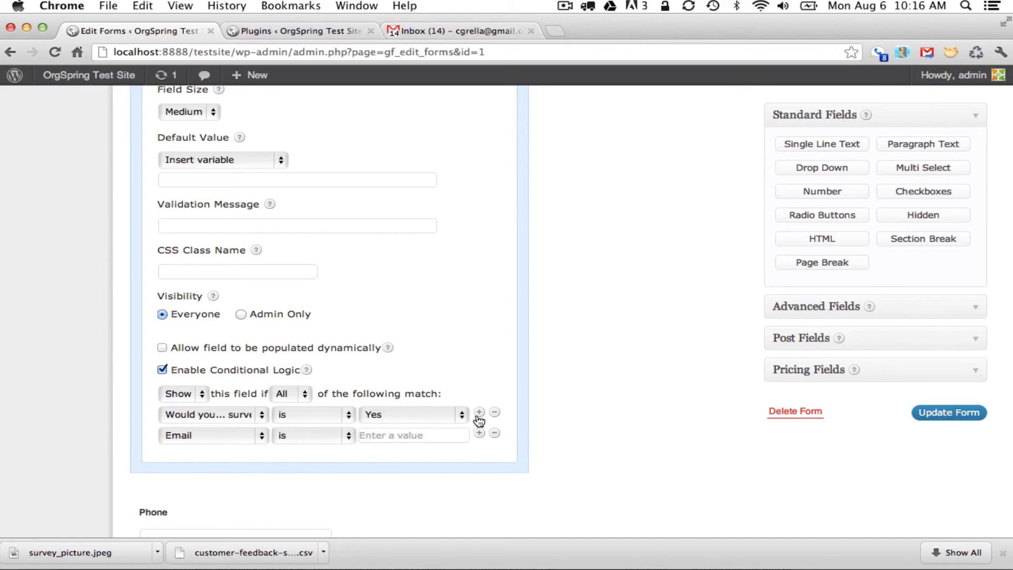
click(237, 435)
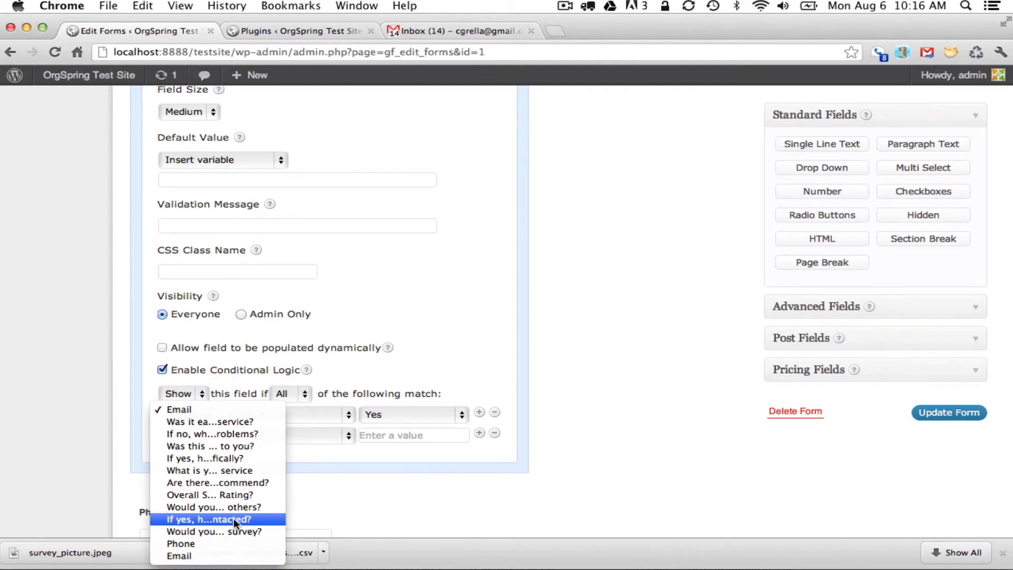
click(234, 518)
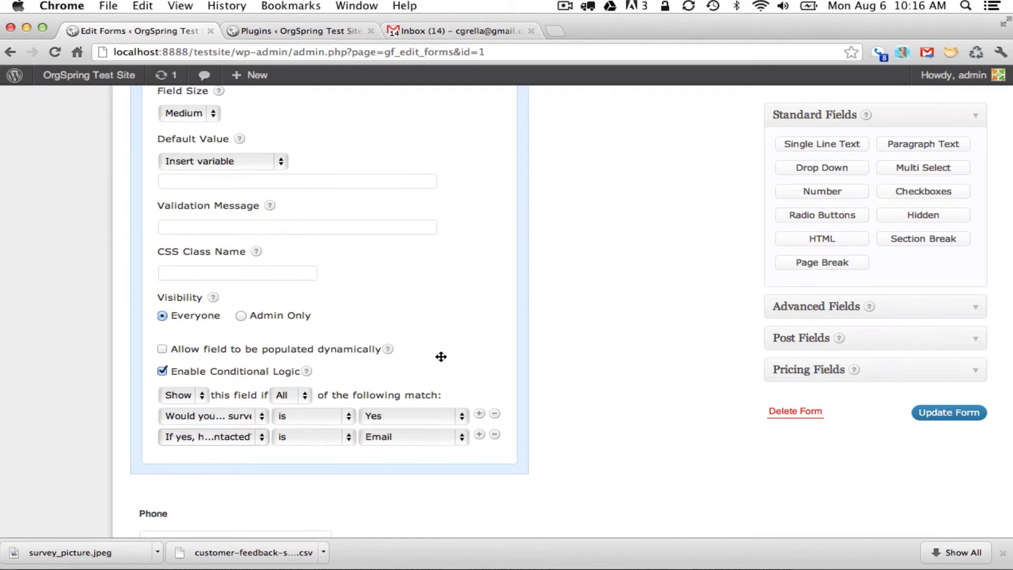
scroll(441, 356, up, 5)
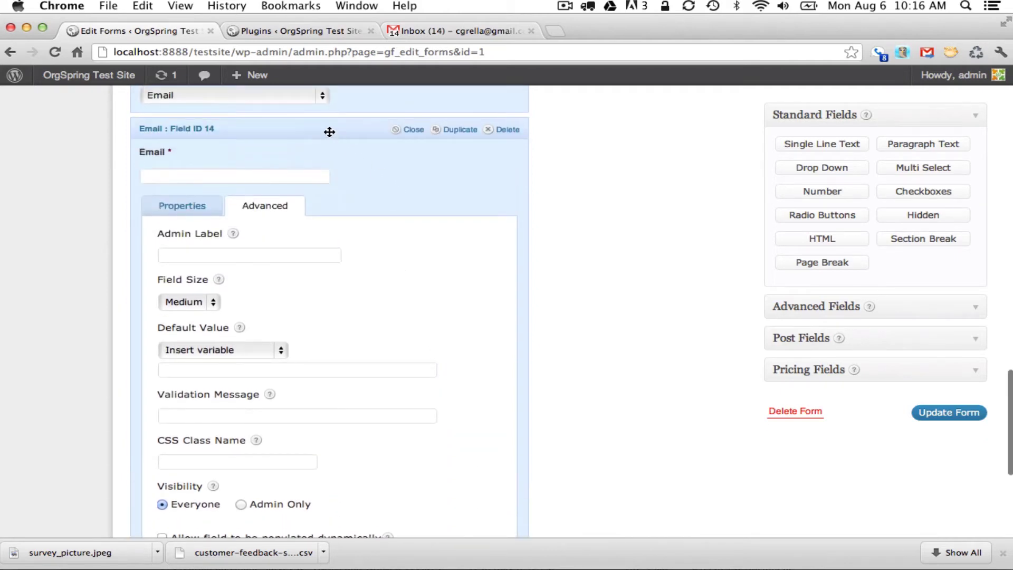
click(328, 132)
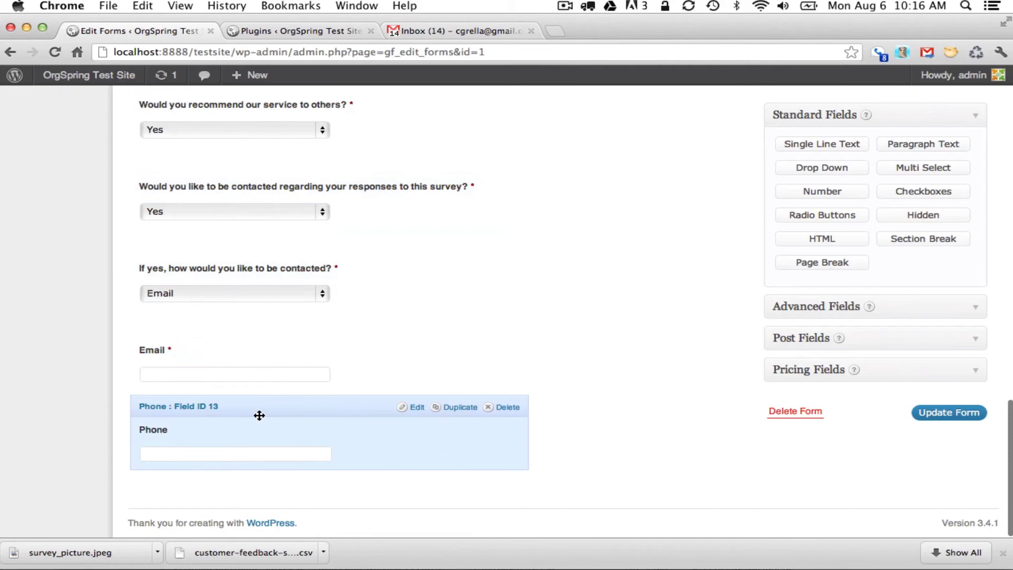
- Make the Phone field required, keeping the (###)###-#### phone format
click(247, 413)
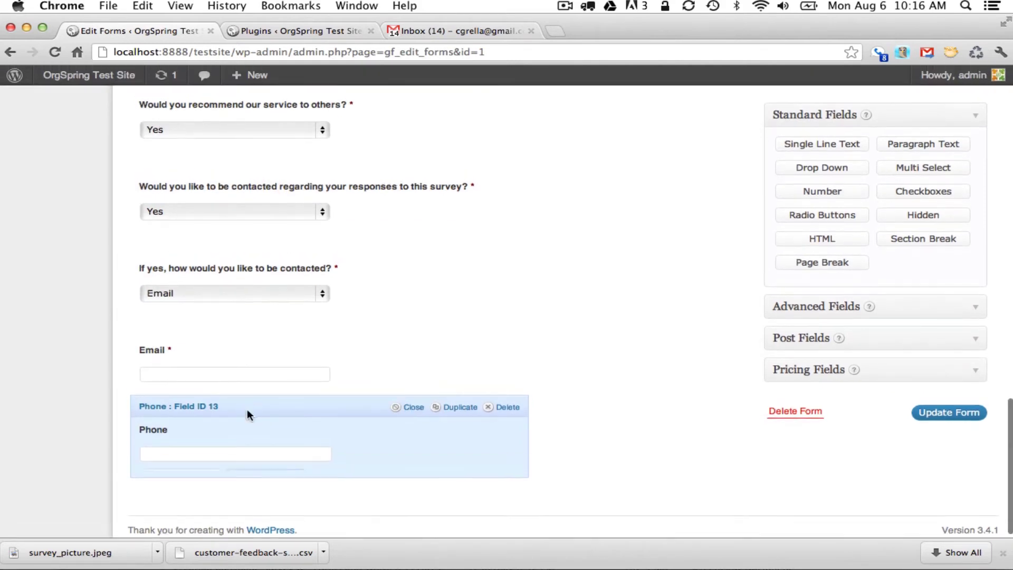
scroll(245, 429, down, 5)
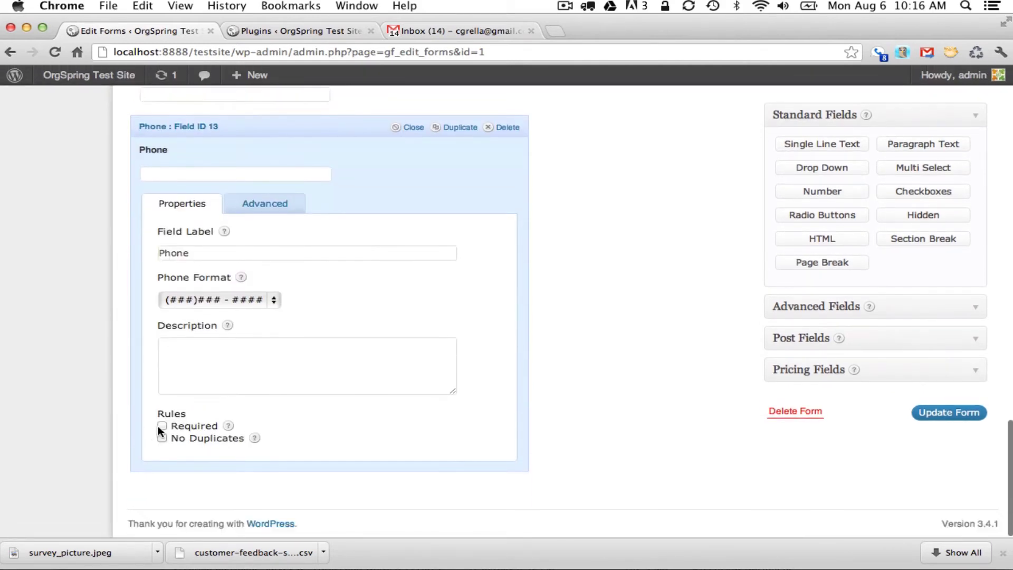
click(161, 426)
click(245, 298)
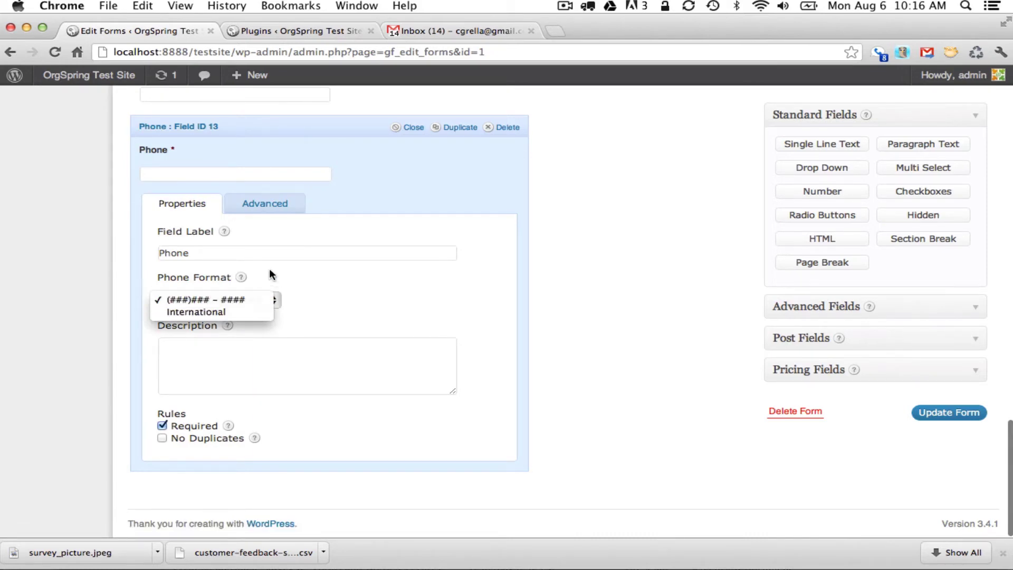
click(271, 208)
click(270, 209)
- Enable conditional logic on the Phone field with a first rule based on the contact question
scroll(264, 294, down, 1)
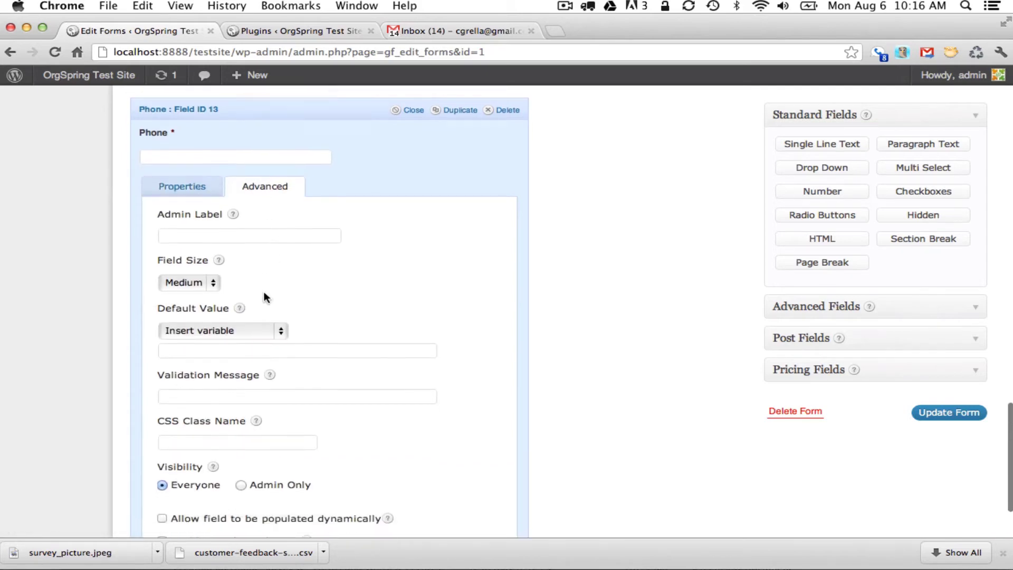
scroll(264, 295, down, 3)
click(164, 436)
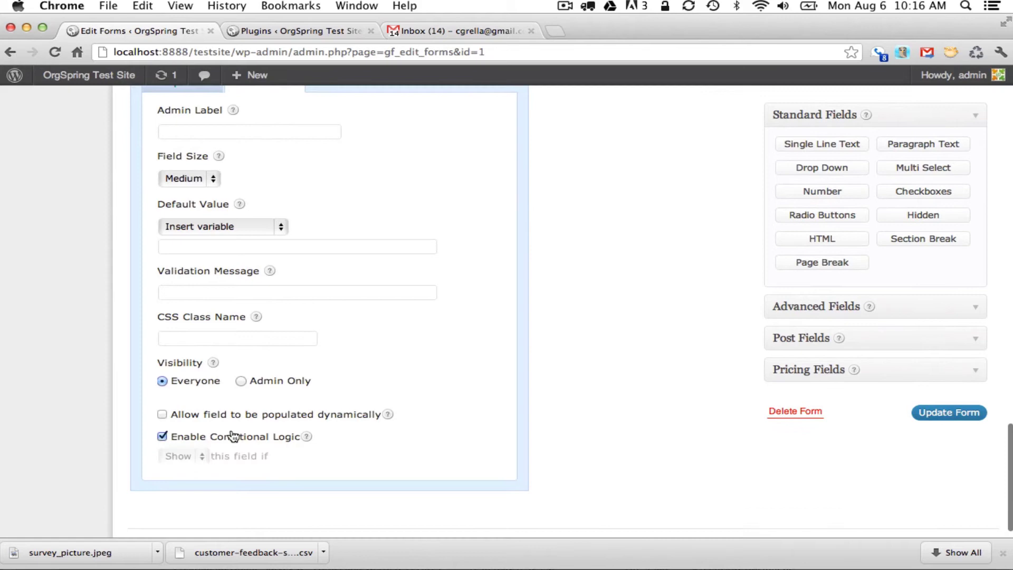
scroll(234, 436, down, 1)
click(229, 431)
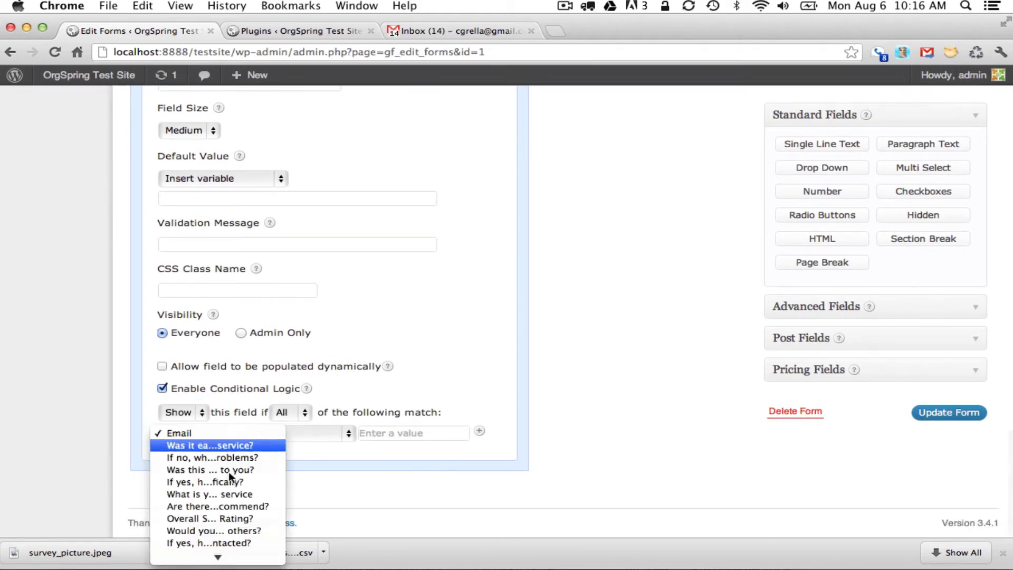
scroll(229, 475, down, 1)
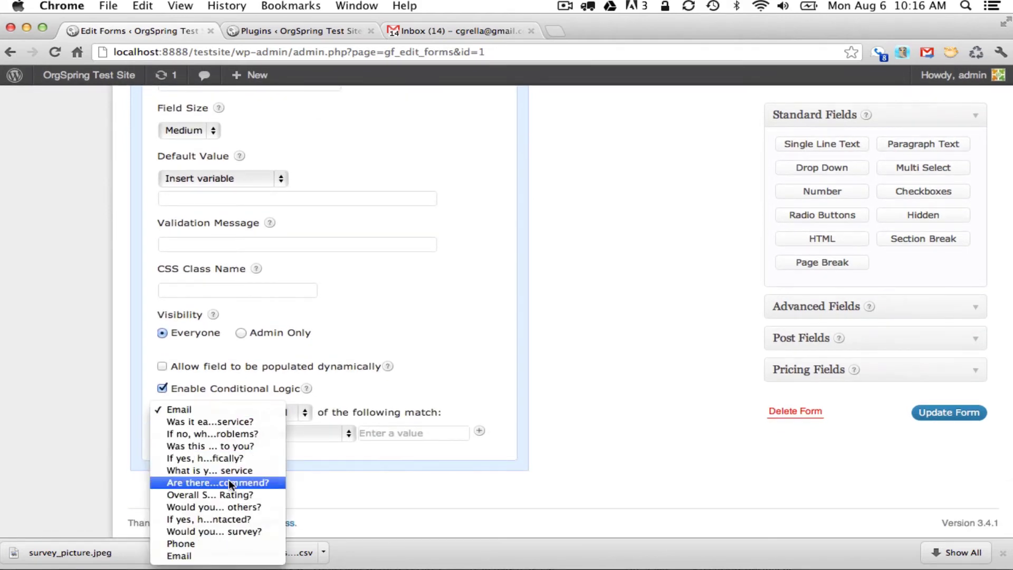
click(218, 531)
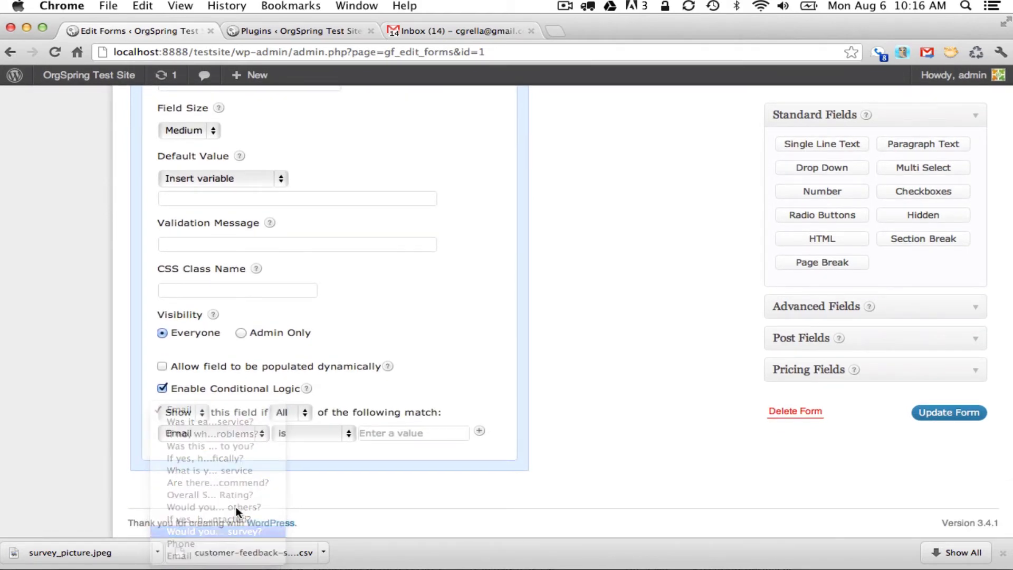
- Add a second rule requiring the contact method to be Phone, then collapse the field
click(479, 431)
click(207, 459)
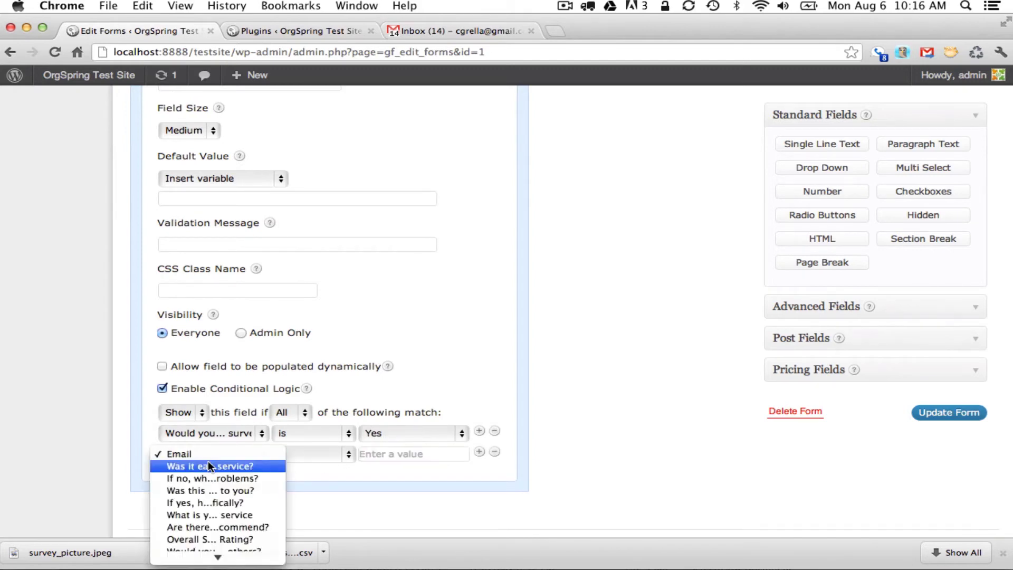
scroll(219, 507, down, 2)
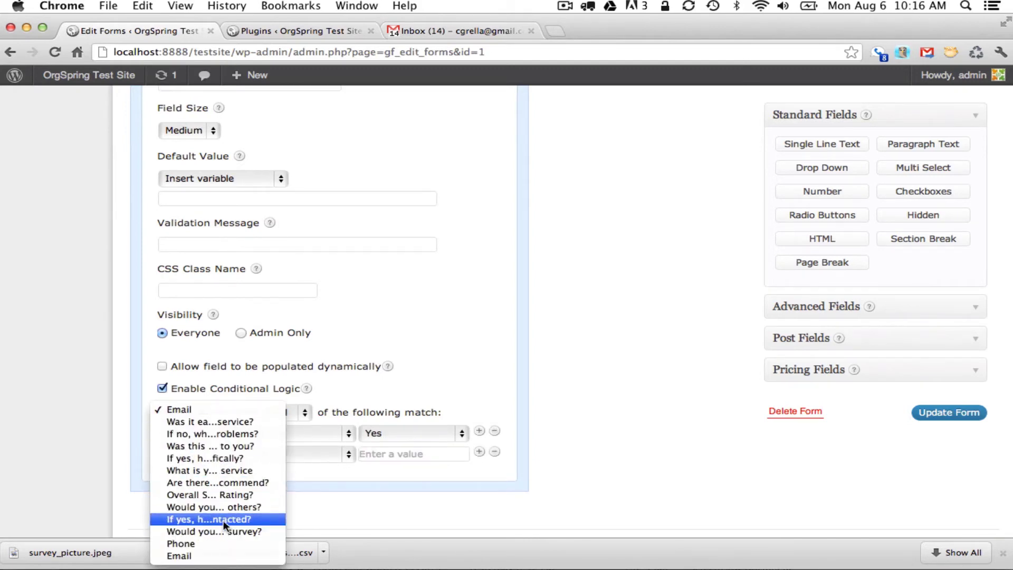
click(226, 519)
click(399, 451)
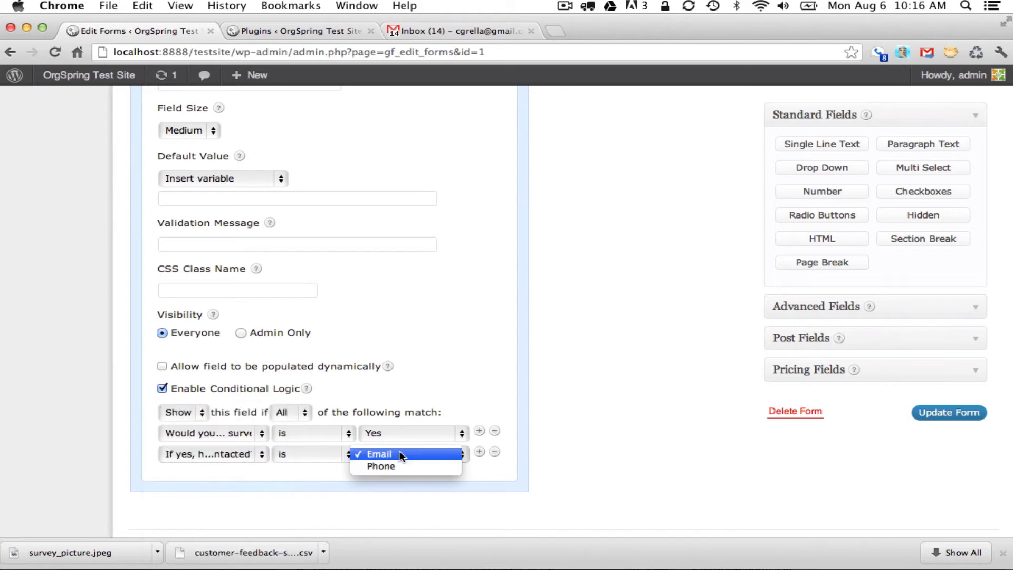
click(399, 467)
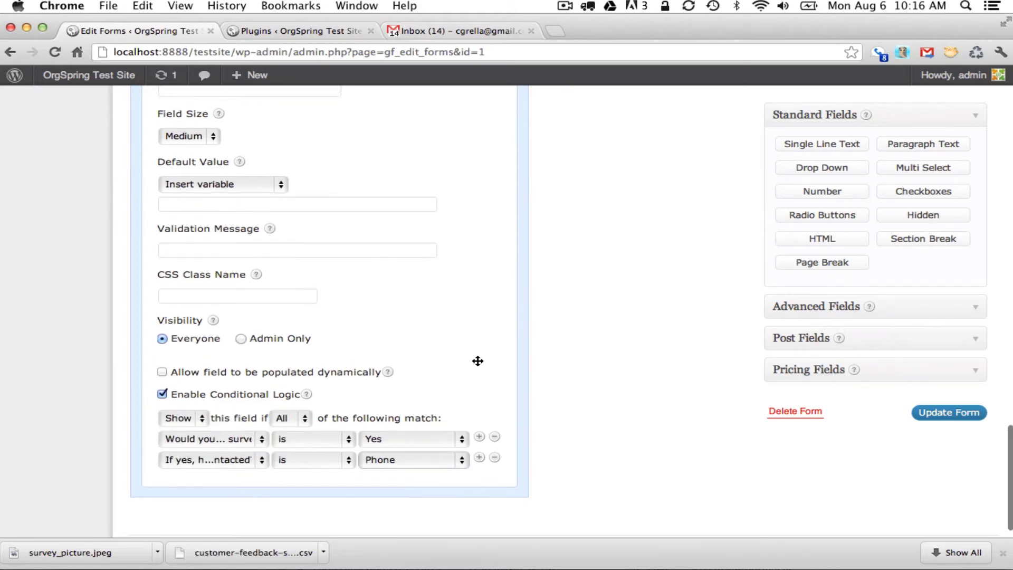
scroll(477, 360, up, 3)
scroll(478, 361, up, 1)
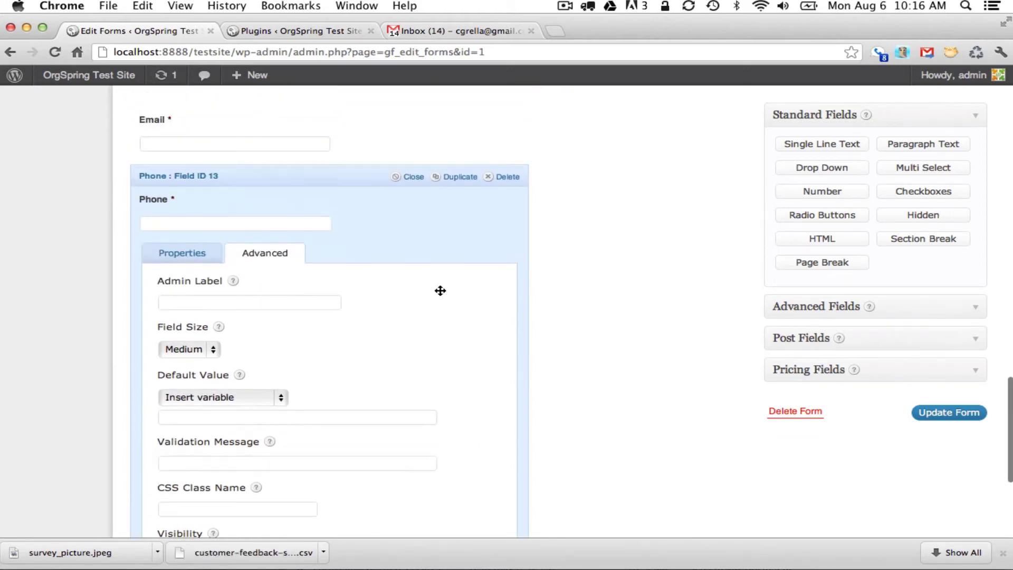
click(330, 175)
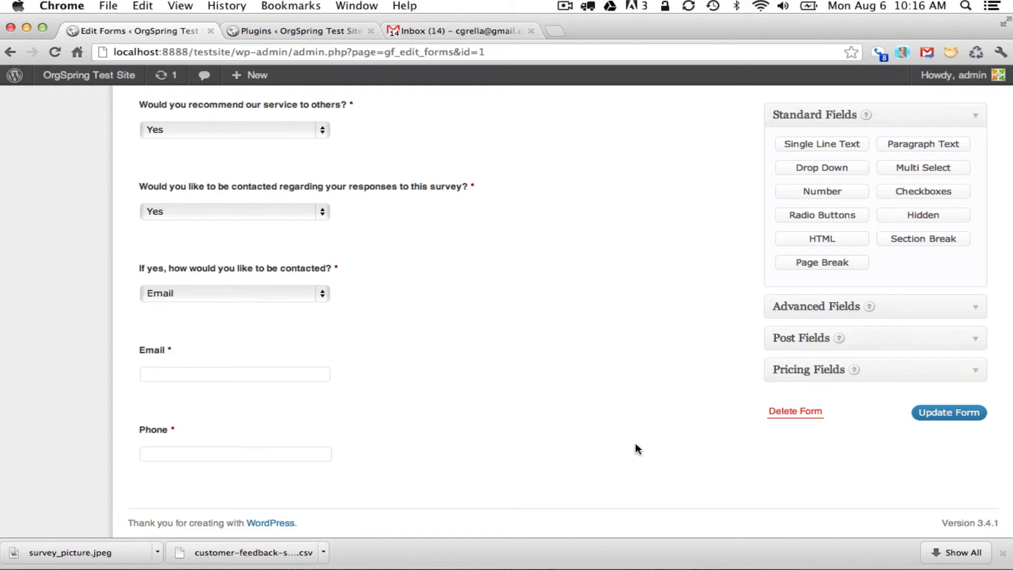
- Save the survey with Update Form and open its preview
click(950, 415)
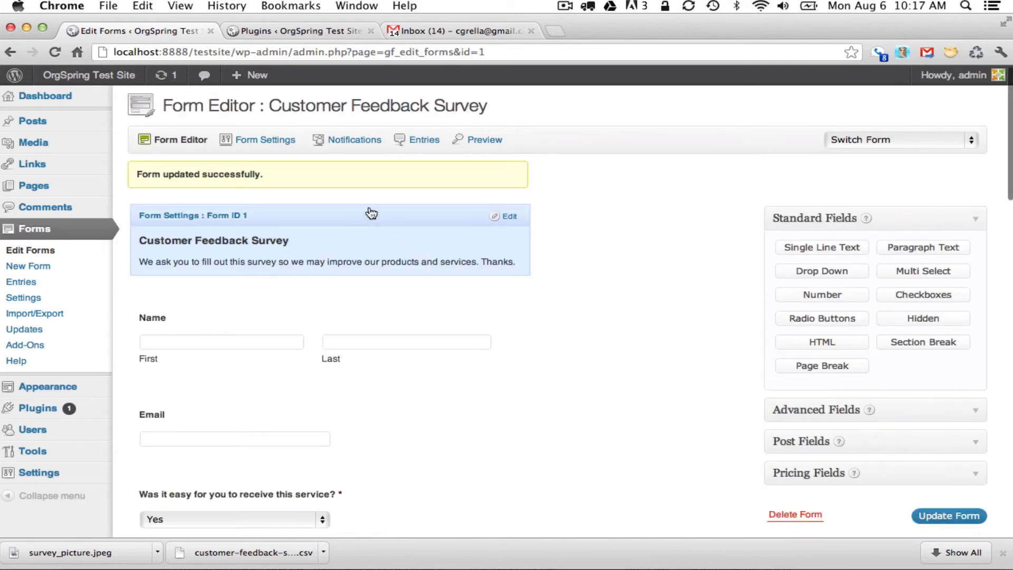
click(484, 141)
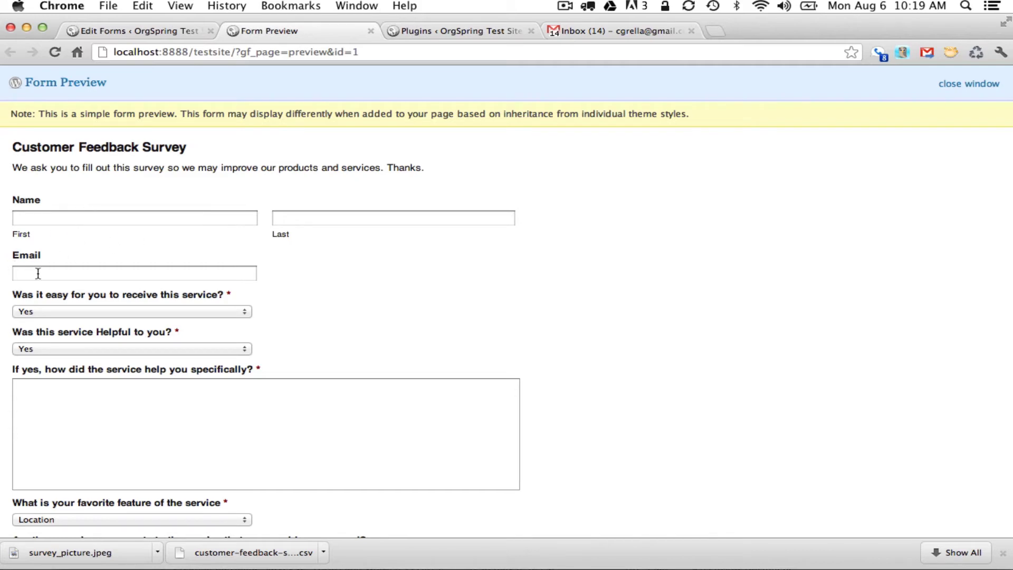
- Answer No to 'Was it easy' and keep Too far away as the problem
click(85, 312)
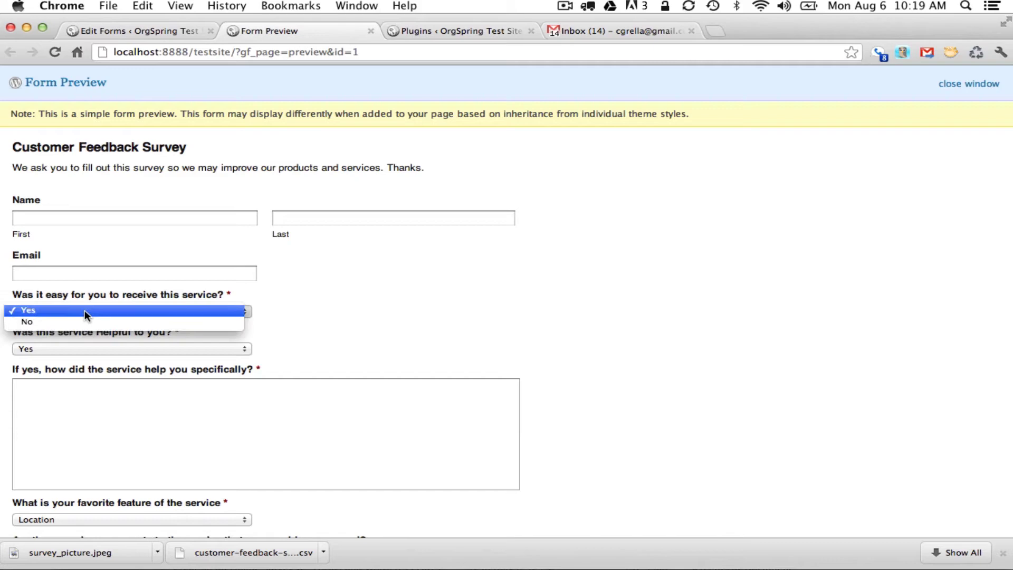
click(81, 320)
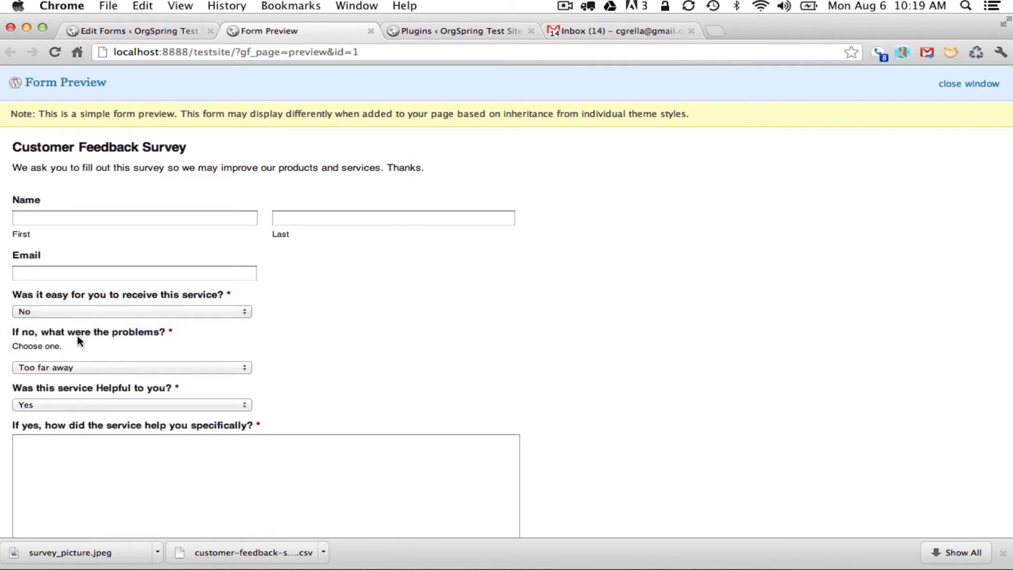
click(73, 365)
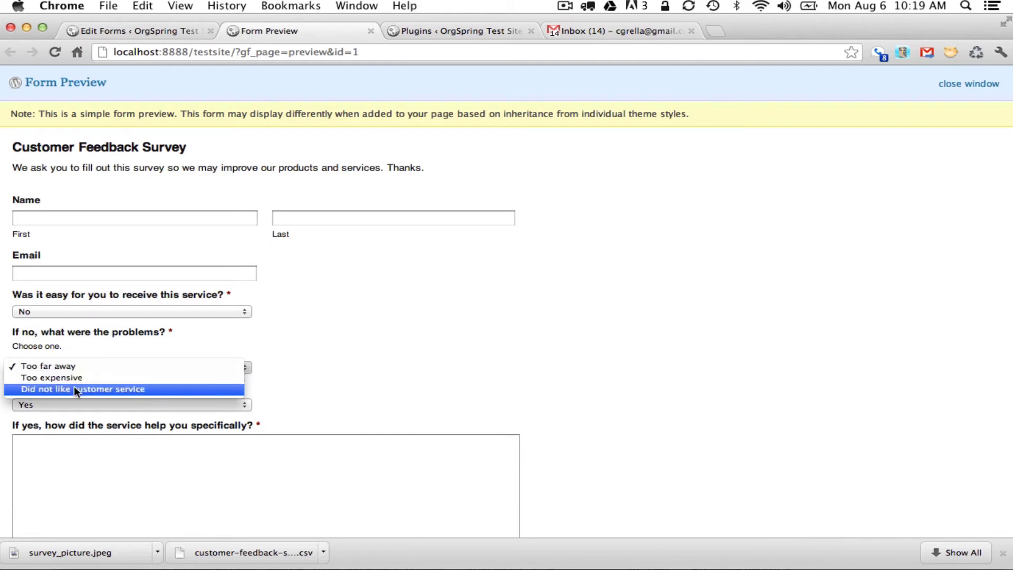
click(364, 318)
scroll(353, 330, down, 3)
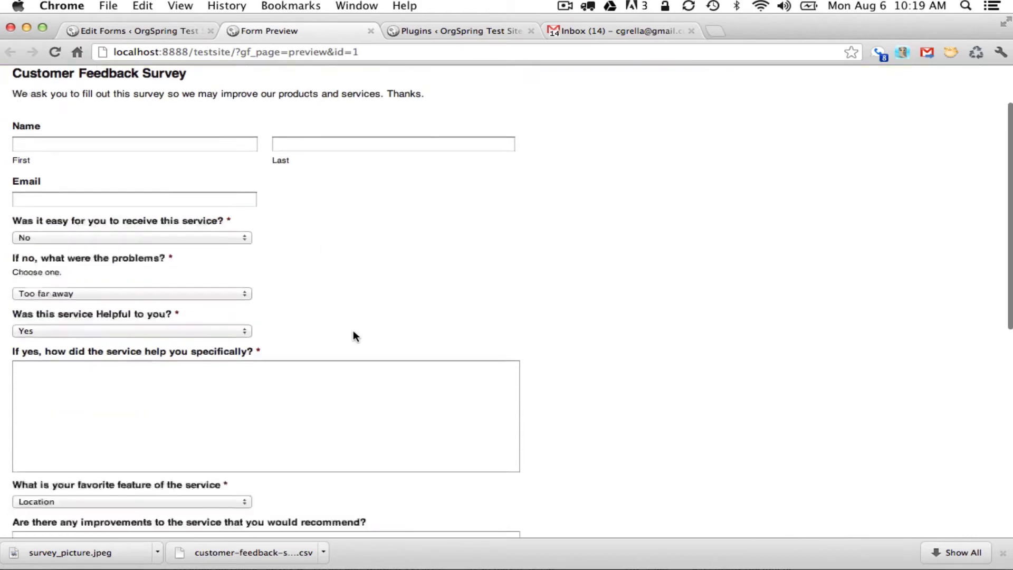
scroll(353, 330, down, 2)
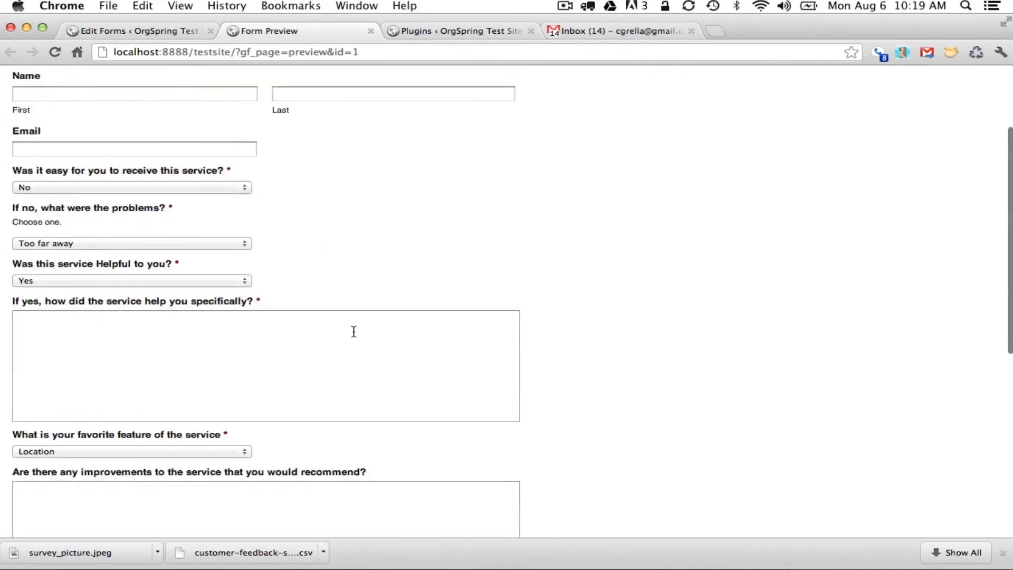
- Keep Yes as the helpfulness answer and scroll down to the rating
click(147, 282)
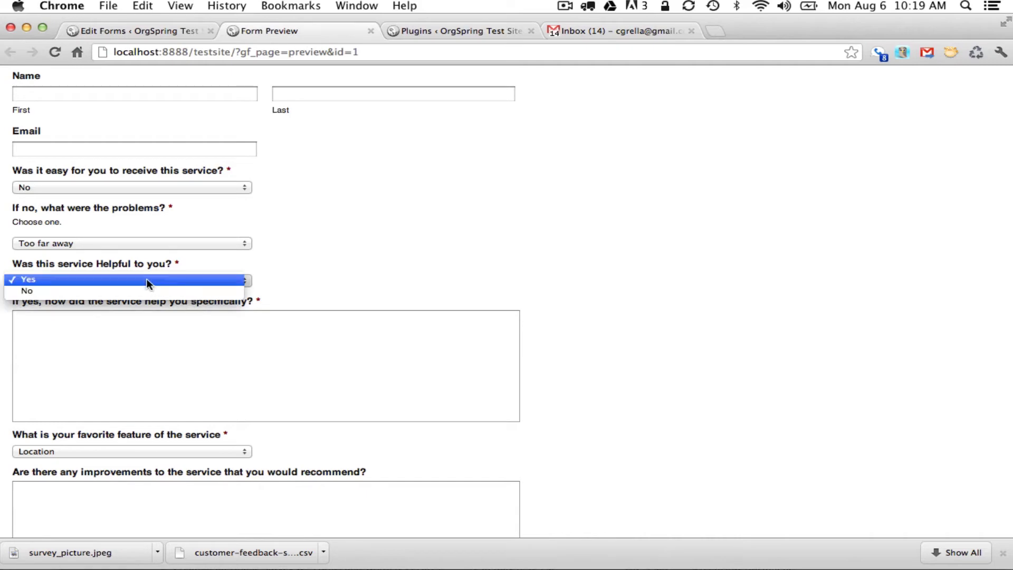
click(146, 279)
click(157, 327)
scroll(199, 335, down, 2)
scroll(201, 335, down, 2)
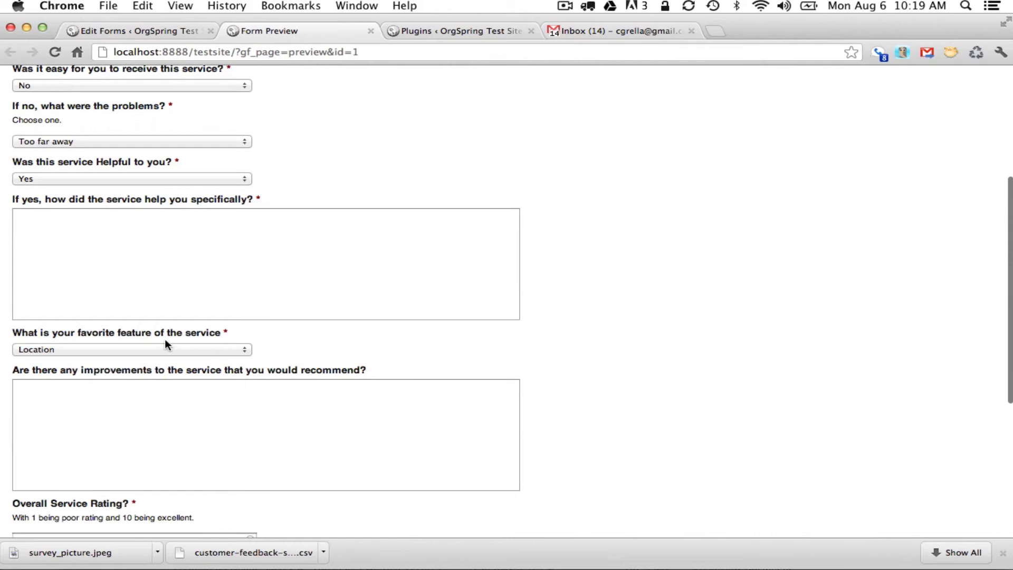
scroll(150, 349, down, 2)
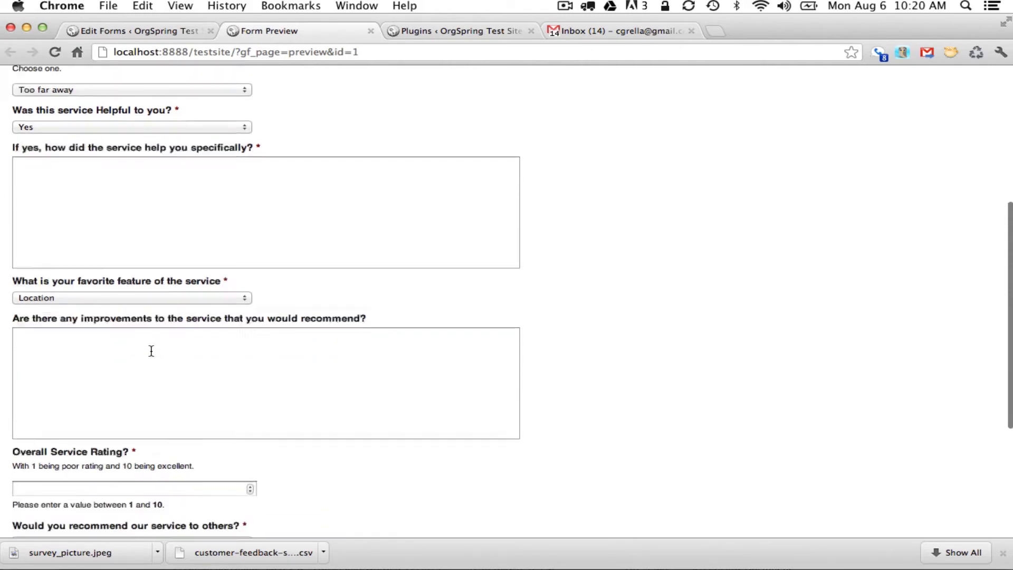
scroll(140, 334, down, 3)
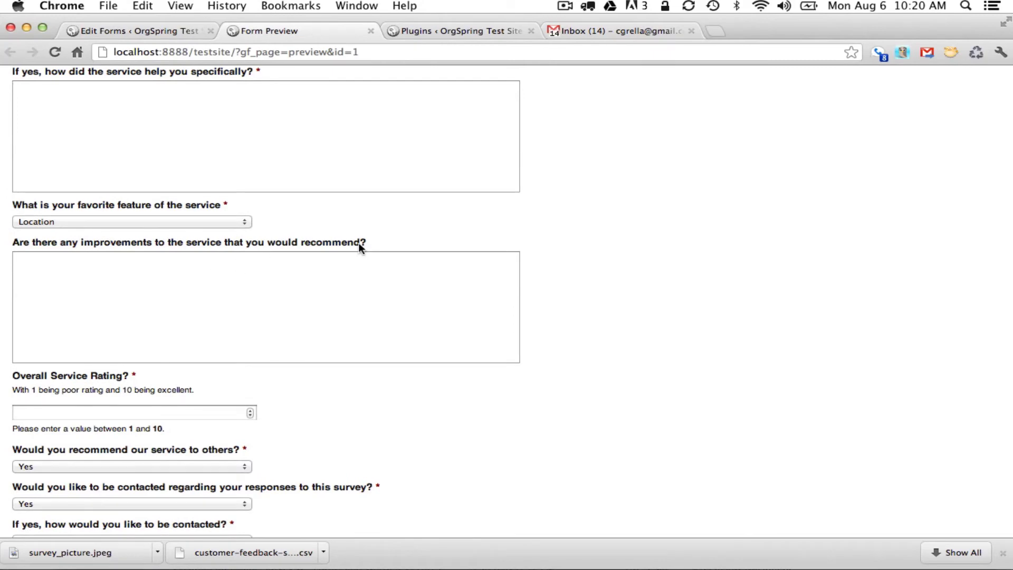
scroll(107, 325, down, 4)
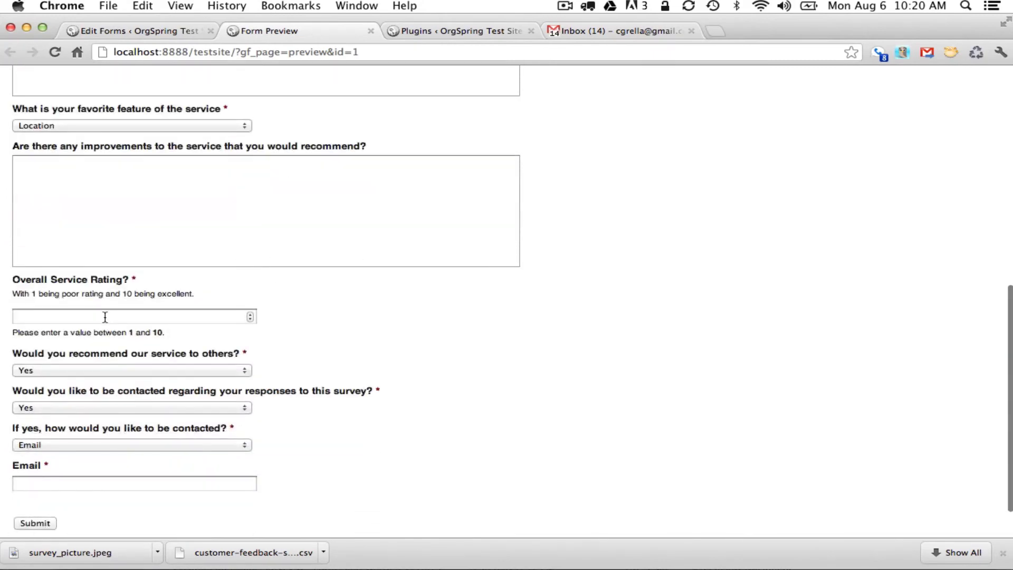
- Fill in the Overall Service Rating, ending with 29
click(102, 315)
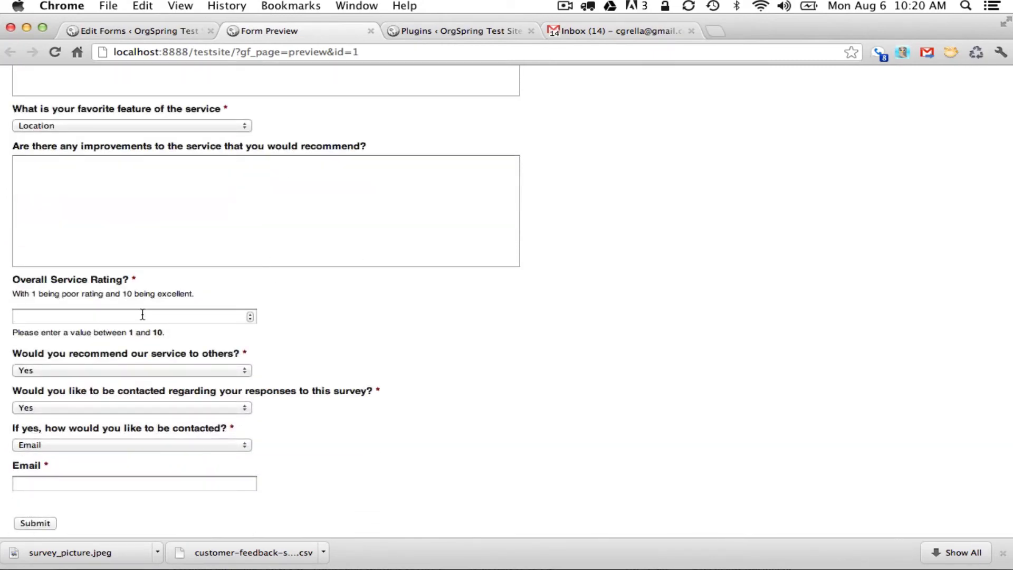
text(-29)
key(BackSpace)
key(BackSpace)
key(BackSpace)
text(14)
key(BackSpace)
key(BackSpace)
text(29)
- Toggle the contact question No then Yes, and choose Phone as the contact method
click(137, 407)
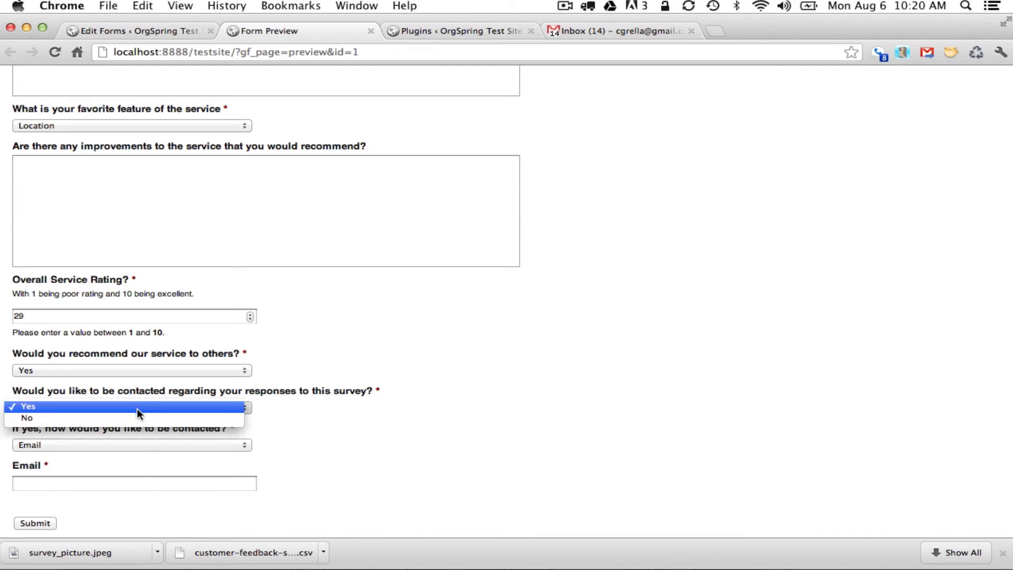
click(137, 419)
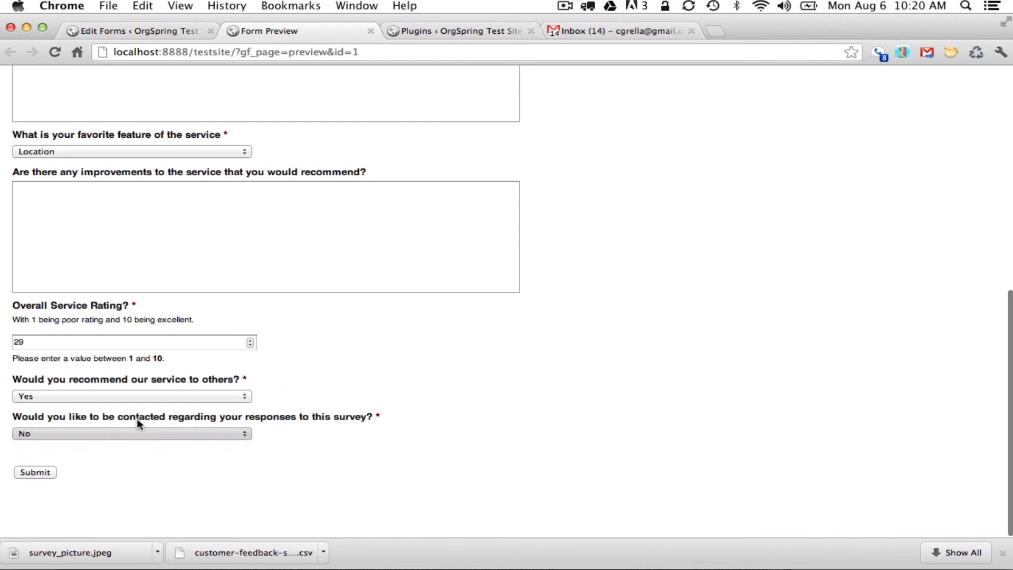
click(86, 436)
click(84, 423)
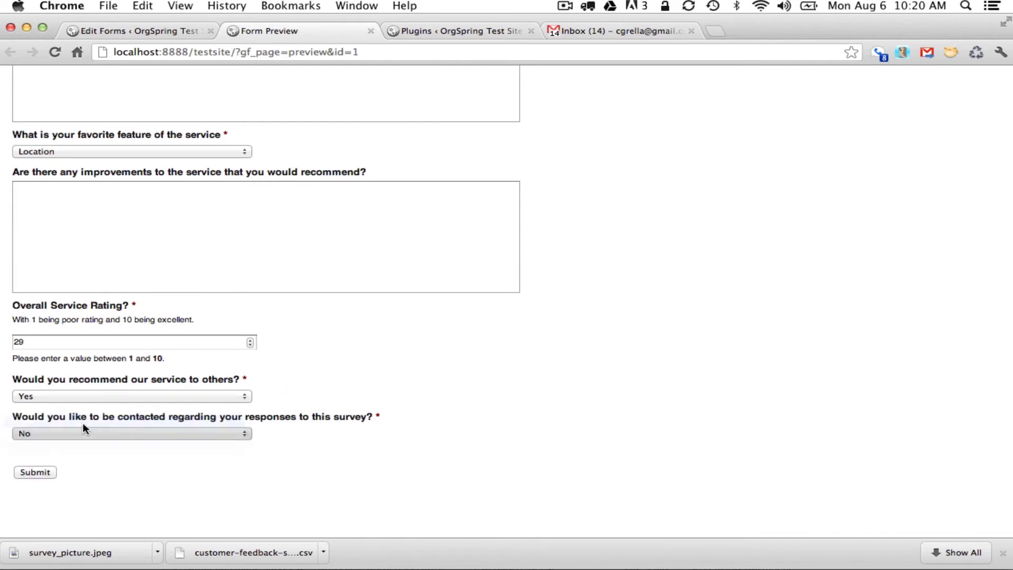
click(87, 469)
click(89, 477)
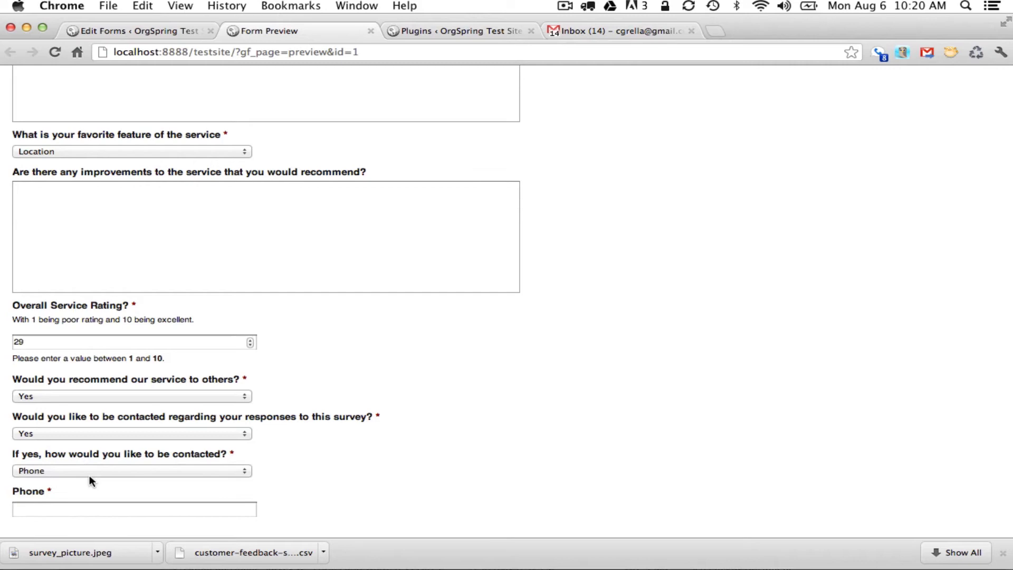
scroll(42, 504, down, 2)
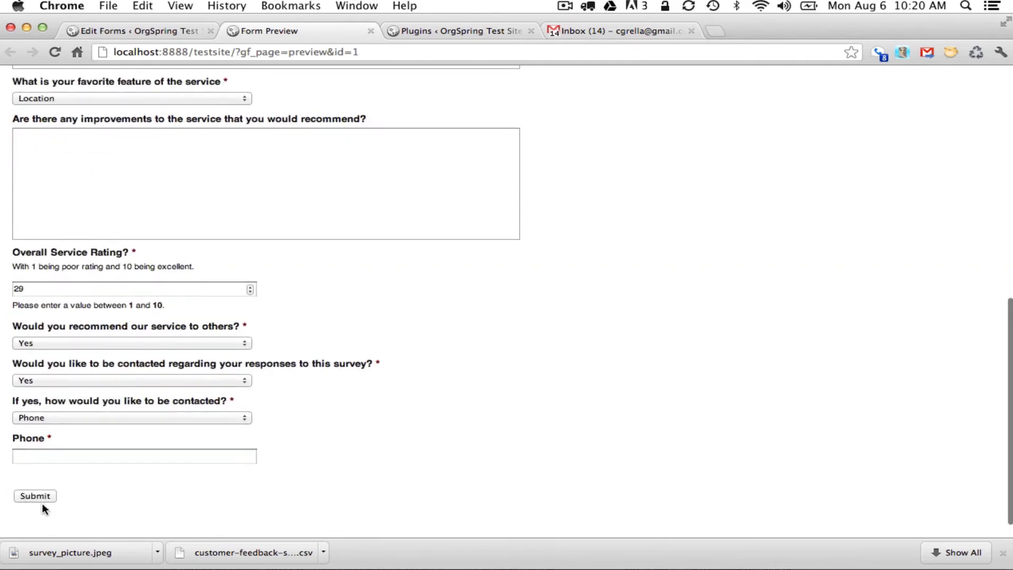
scroll(62, 492, up, 10)
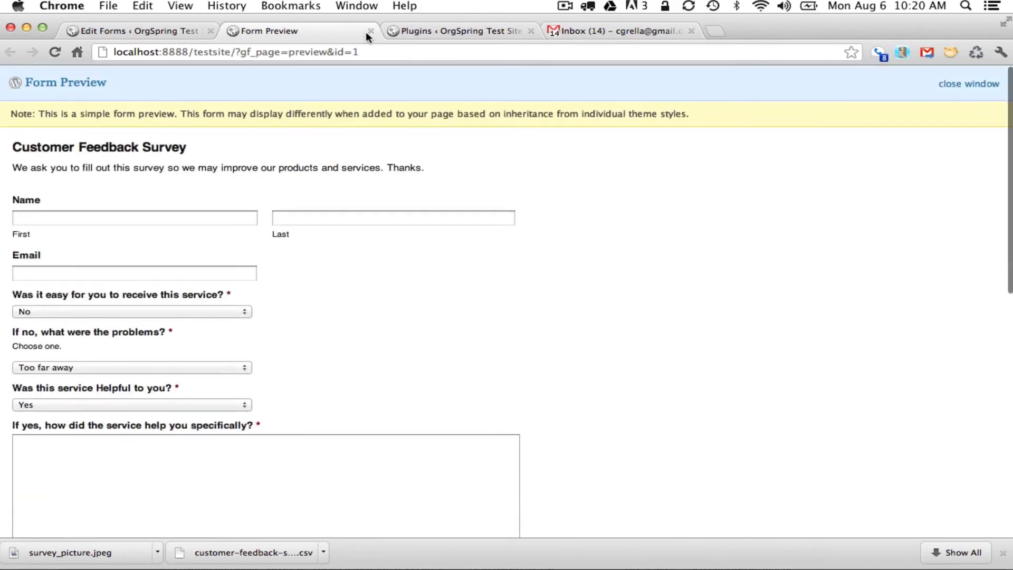
- Return to the Customer Feedback Survey in the form editor tab
click(163, 33)
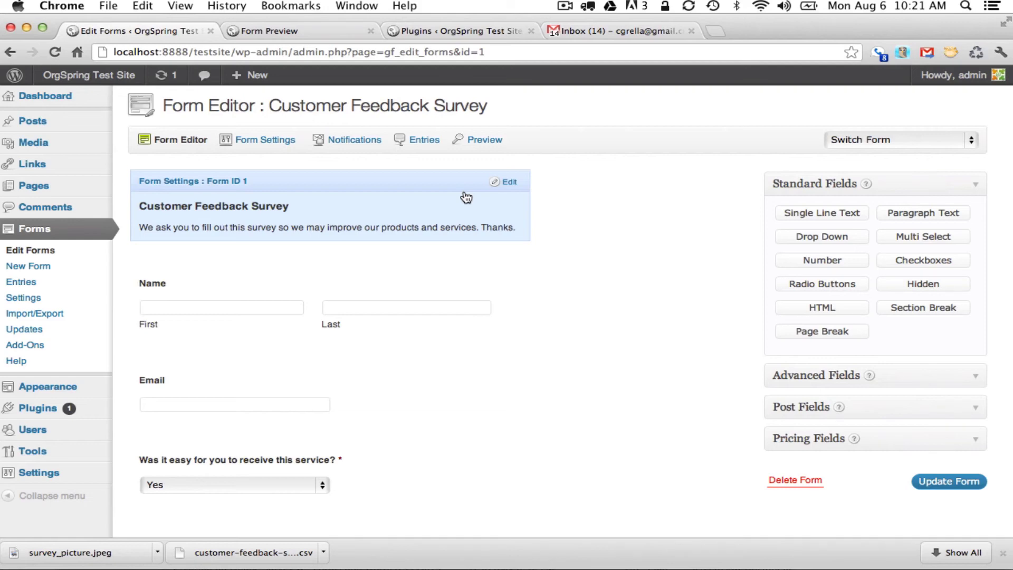
click(355, 144)
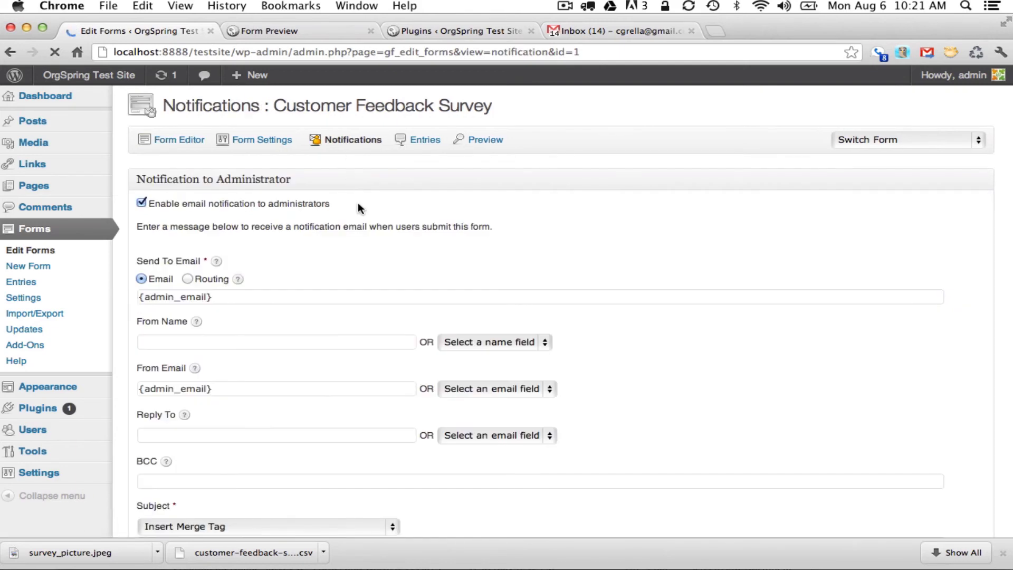
scroll(358, 201, down, 1)
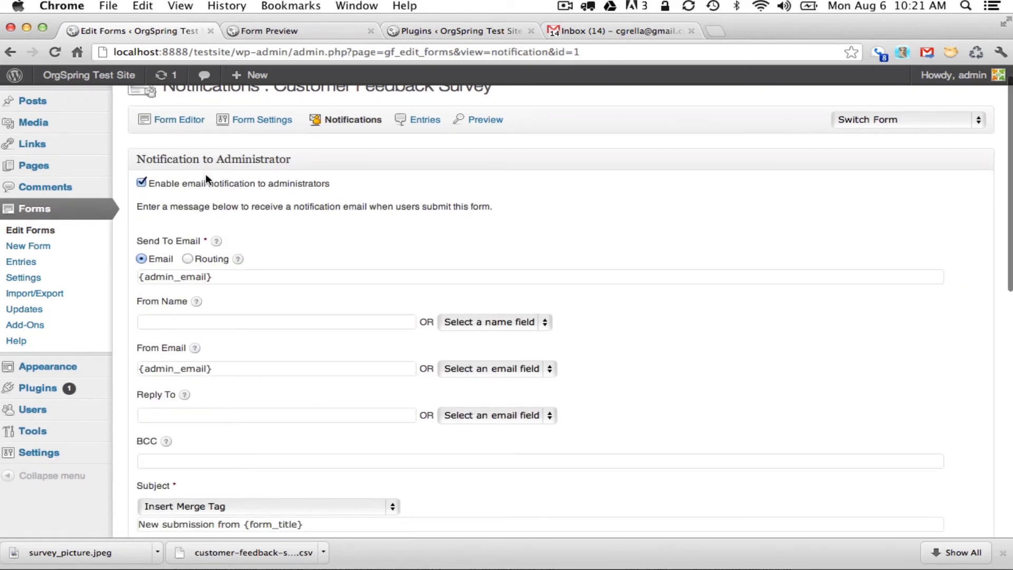
scroll(241, 324, down, 10)
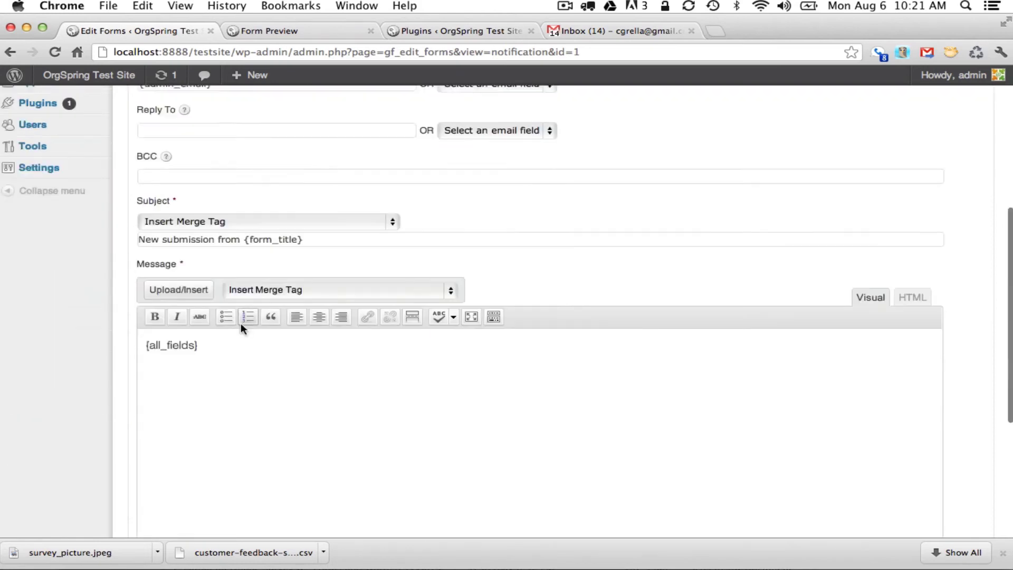
scroll(241, 323, down, 3)
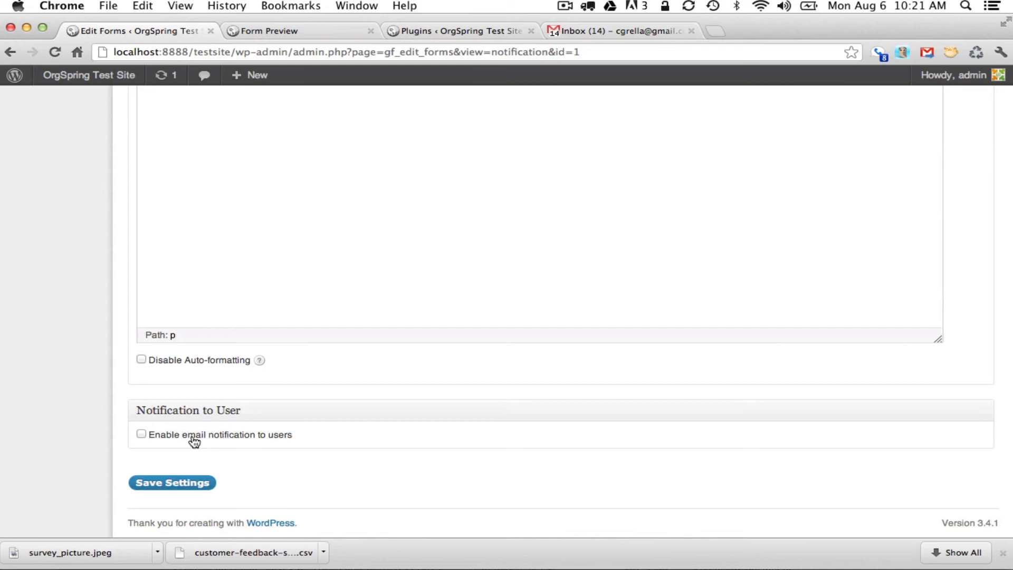
click(141, 434)
scroll(214, 451, down, 10)
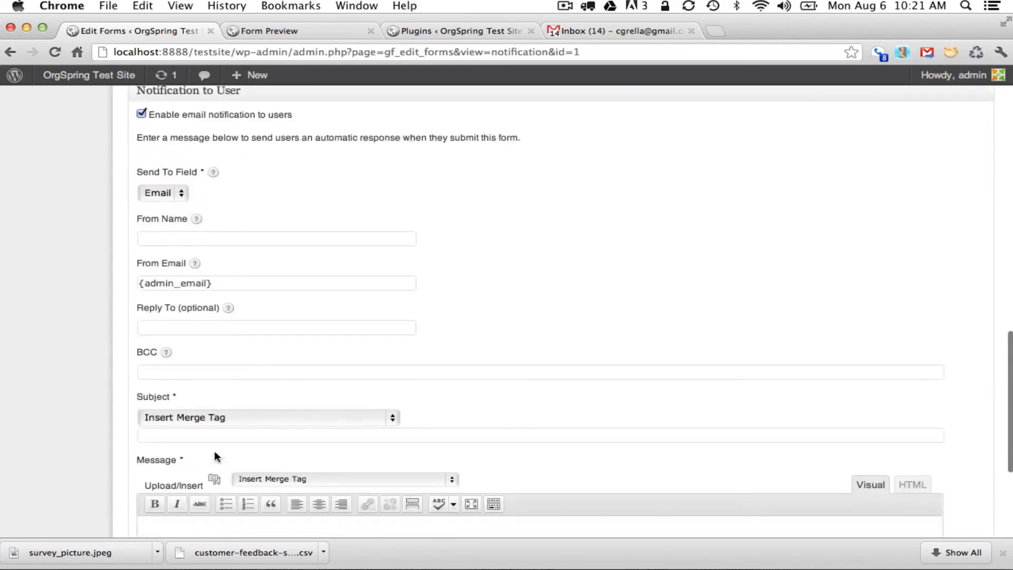
scroll(214, 450, up, 5)
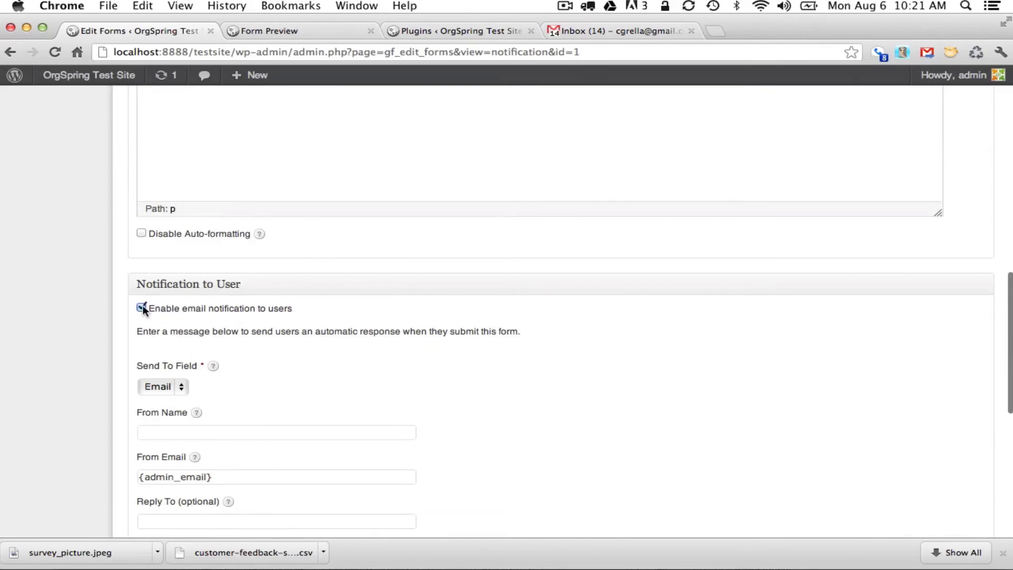
click(141, 307)
scroll(201, 296, up, 15)
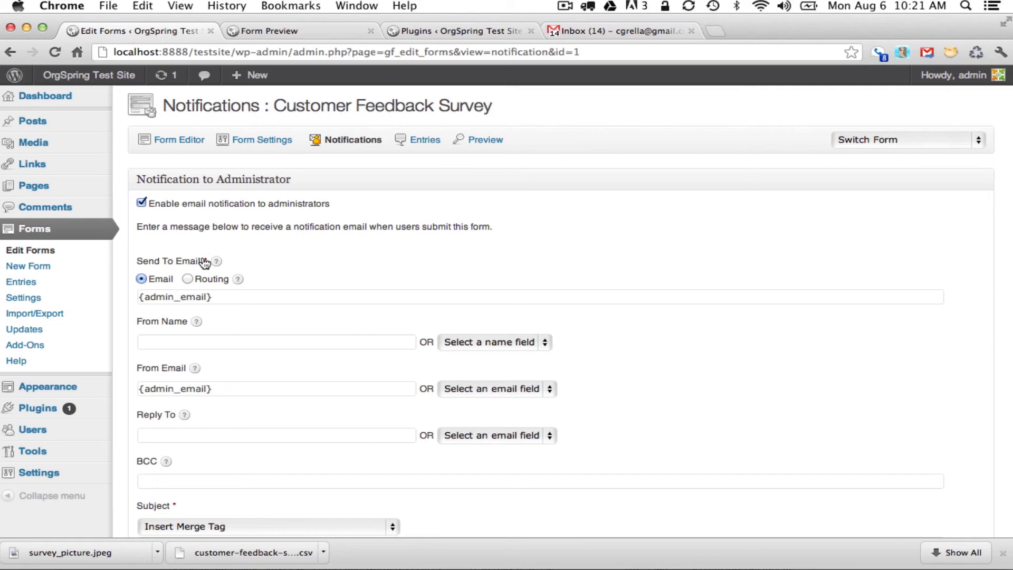
triple_click(167, 298)
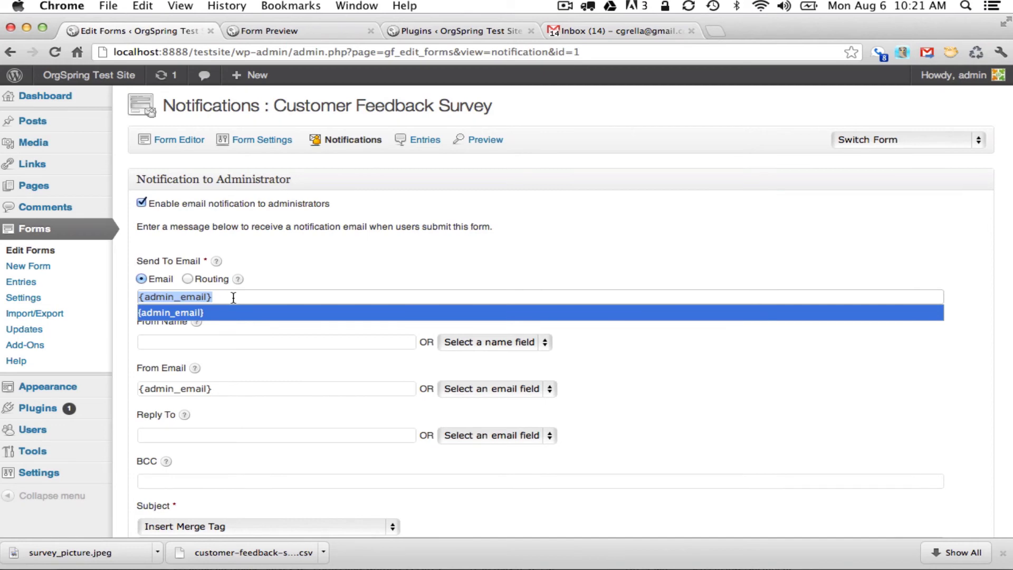
click(233, 298)
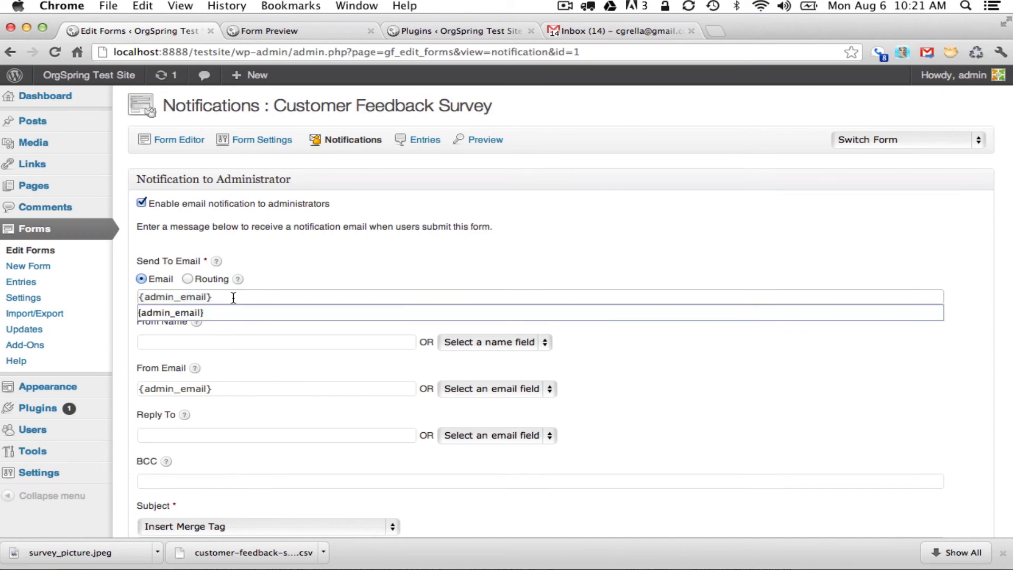
click(224, 339)
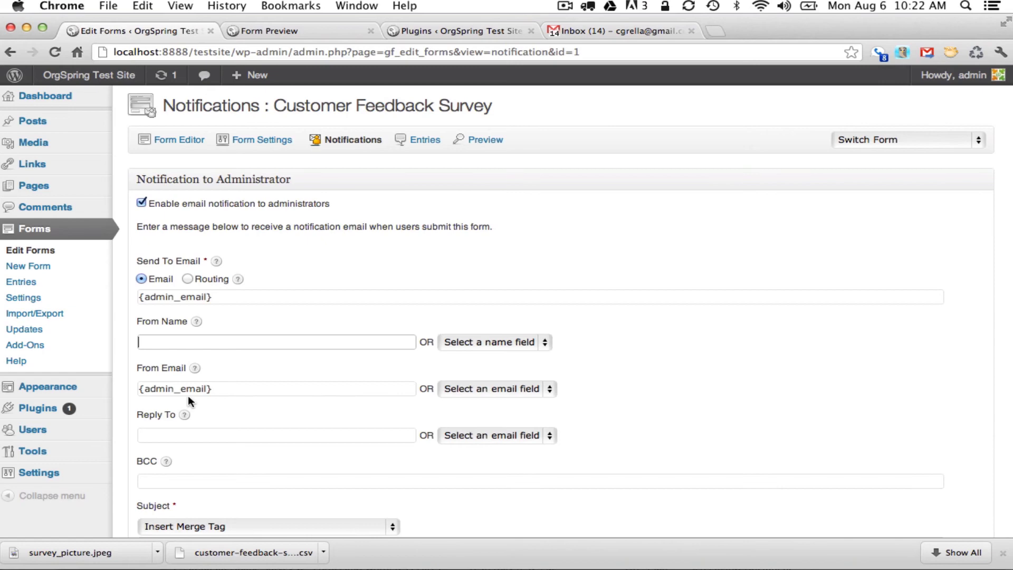
scroll(224, 388, down, 3)
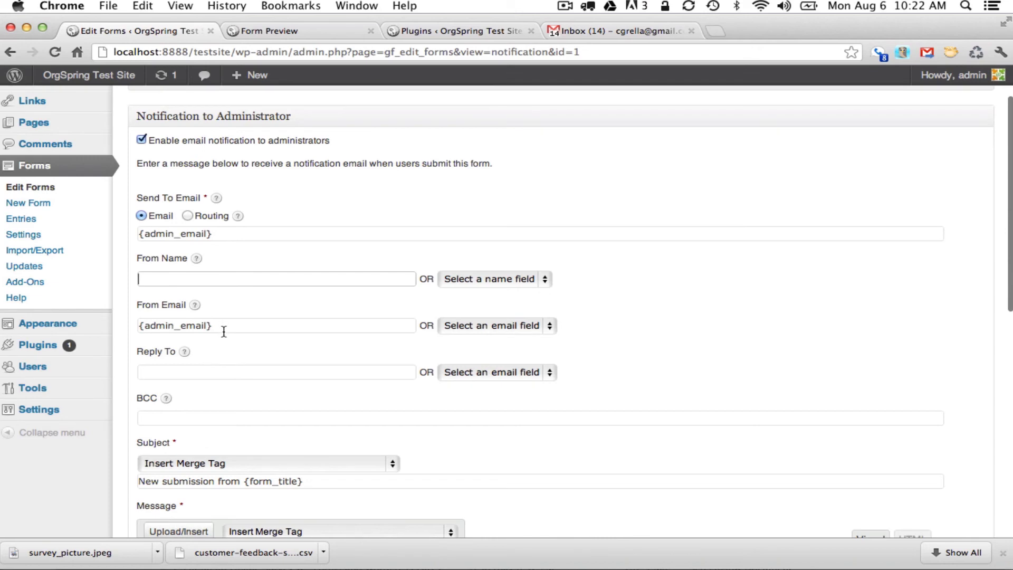
scroll(224, 328, down, 8)
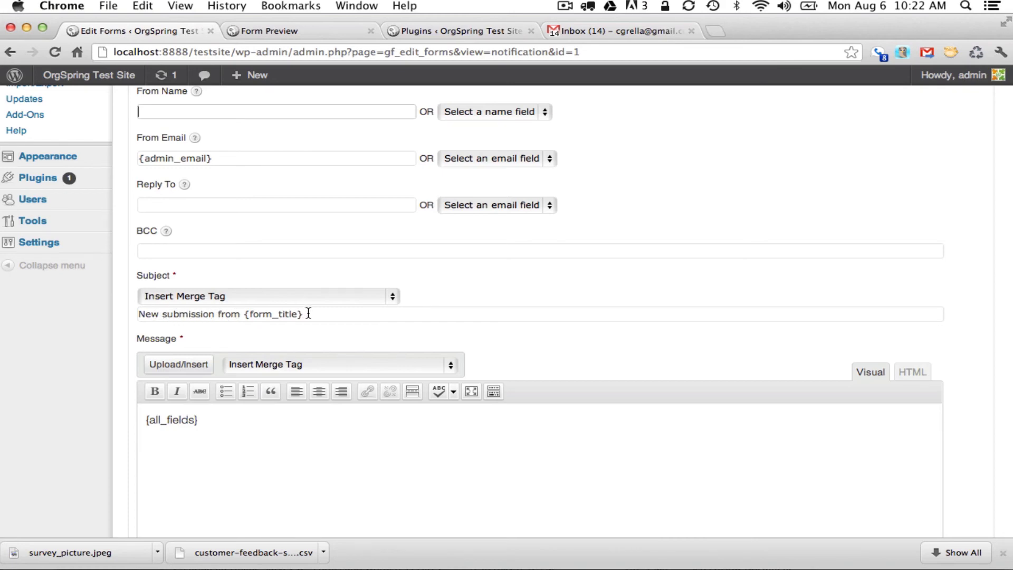
scroll(308, 313, up, 5)
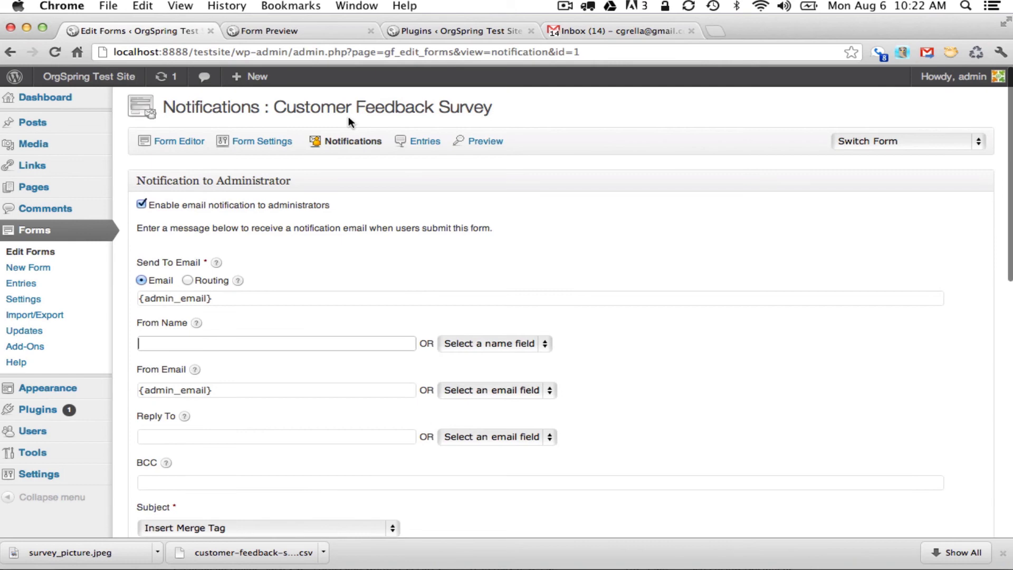
scroll(413, 314, down, 5)
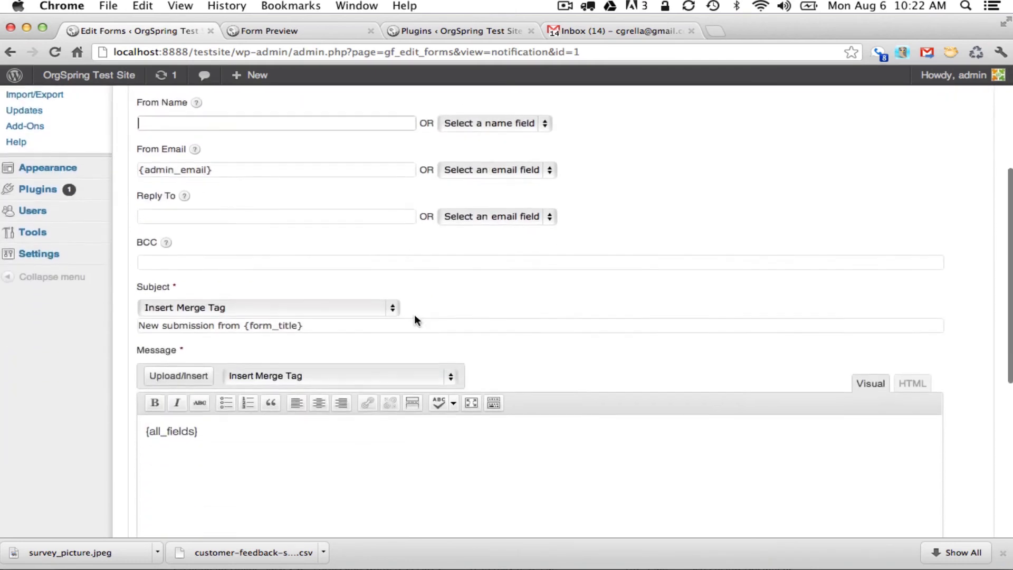
click(411, 313)
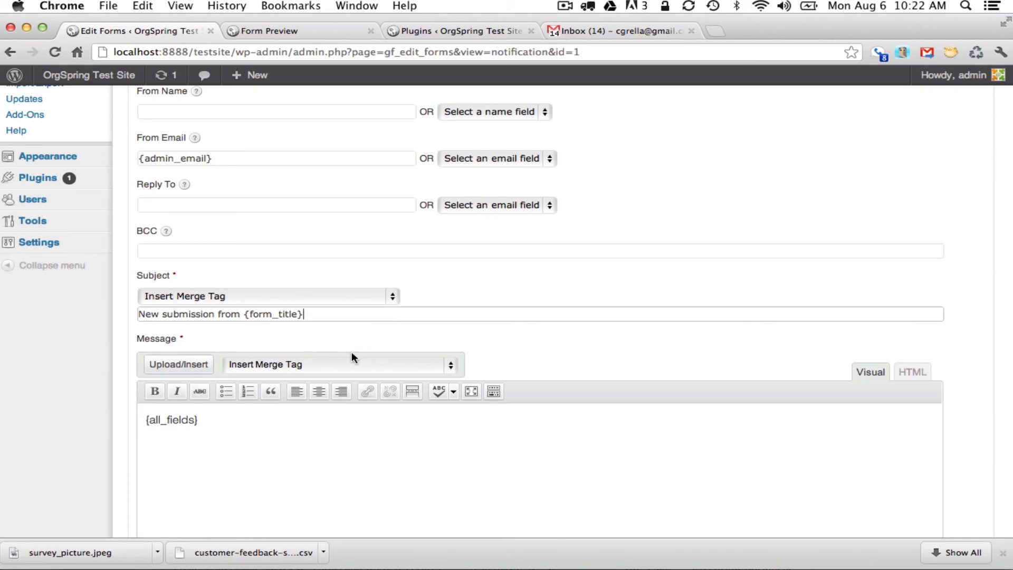
scroll(311, 417, down, 2)
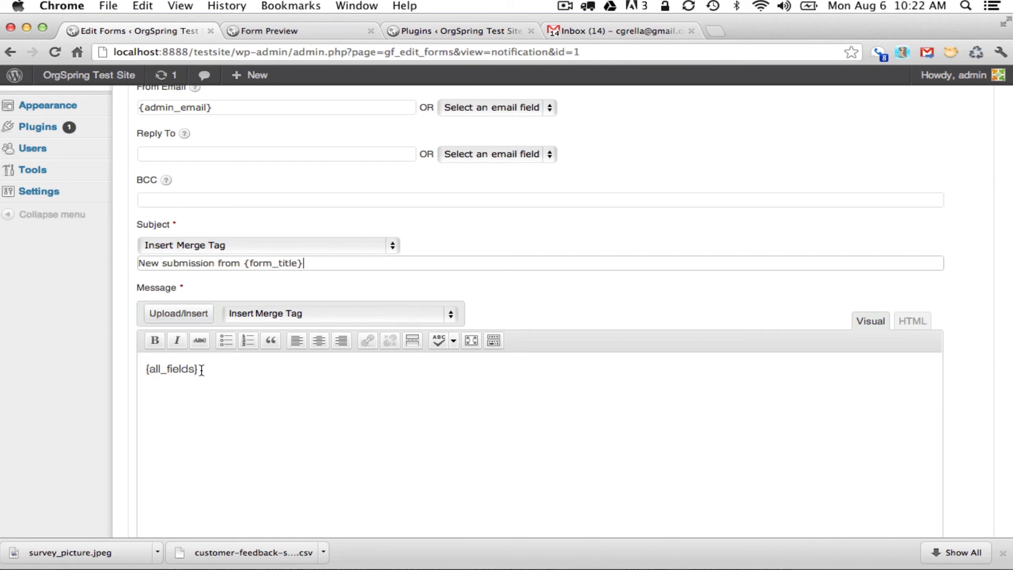
scroll(201, 369, up, 1)
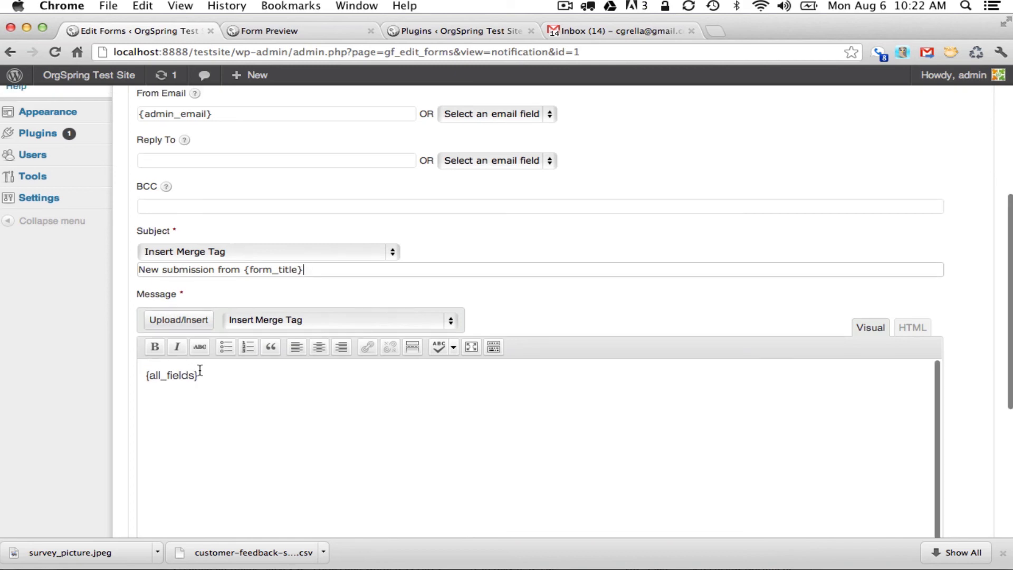
scroll(116, 335, down, 5)
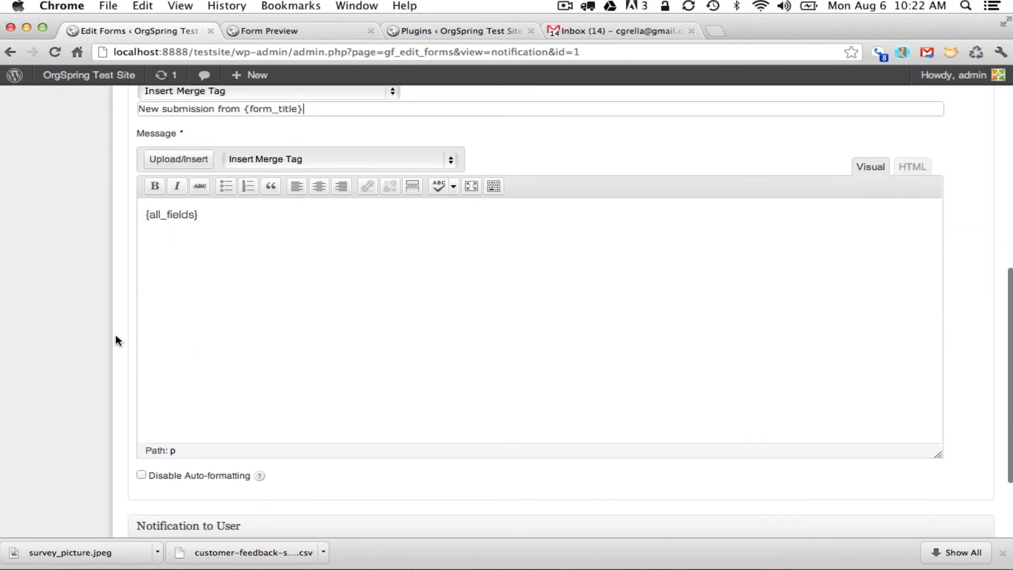
- Enable email notification to users who submit the survey
click(144, 444)
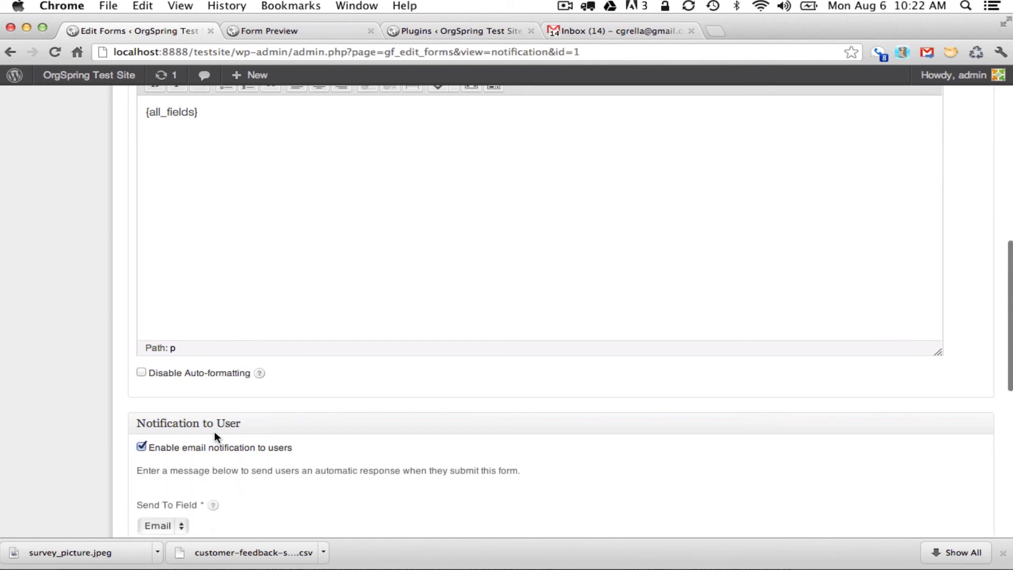
scroll(214, 431, down, 3)
scroll(214, 438, down, 3)
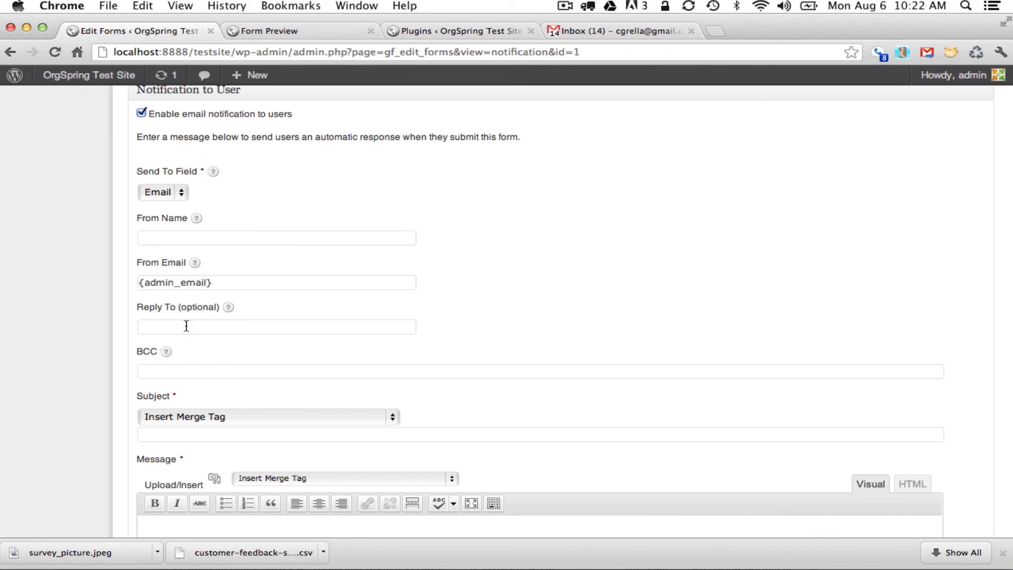
scroll(189, 377, down, 3)
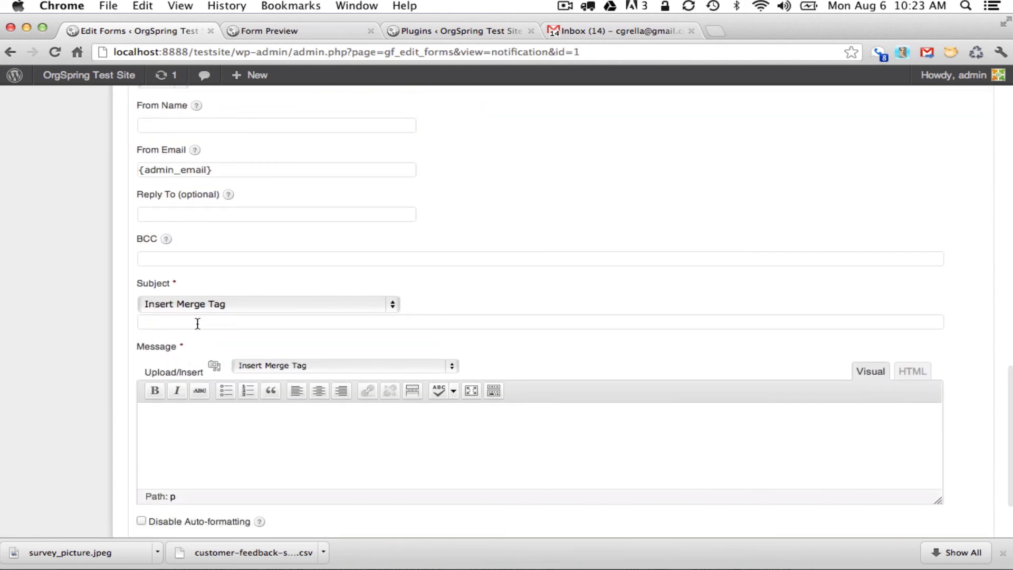
- Set the user email subject to 'Thanks for filling out our Survey' and start the message
click(197, 323)
text(Thanks)
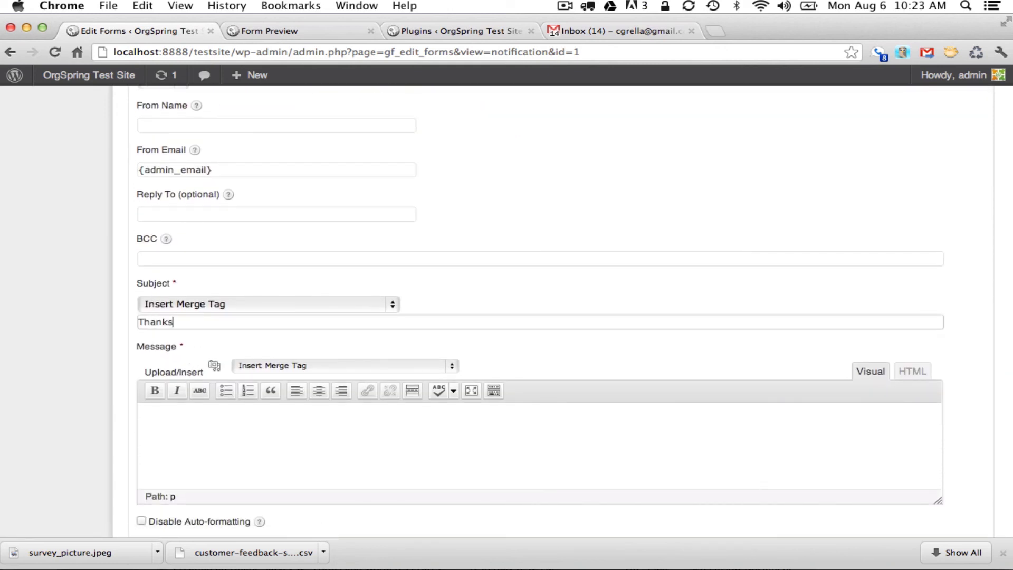
text( for filling out our Survey)
click(200, 421)
scroll(201, 422, up, 1)
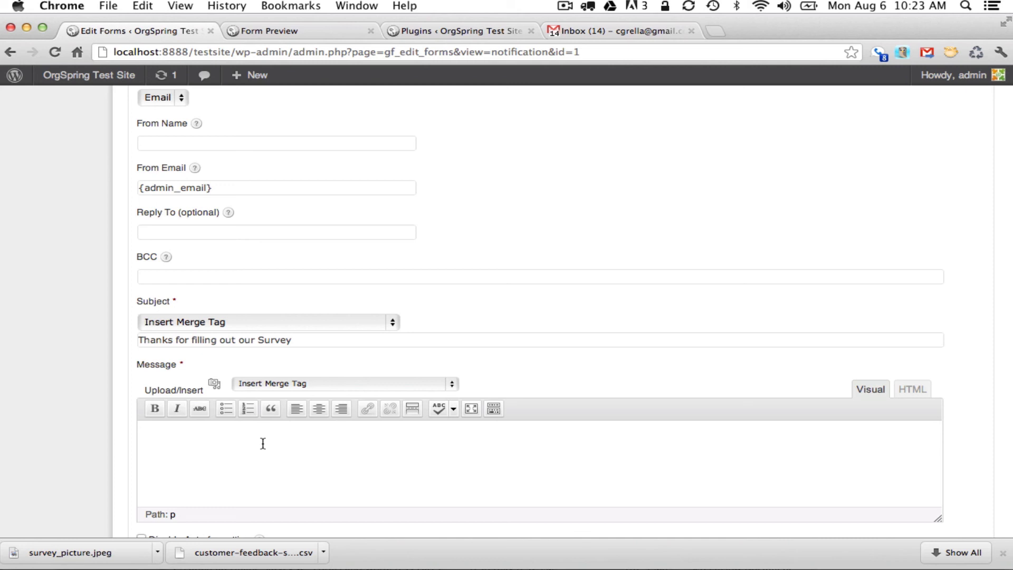
scroll(263, 443, down, 2)
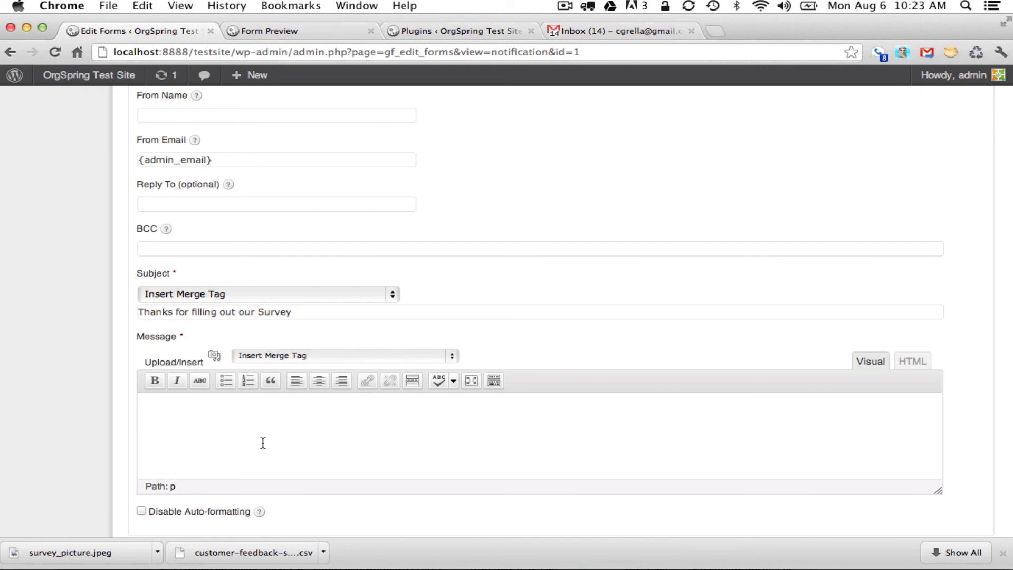
scroll(262, 442, down, 4)
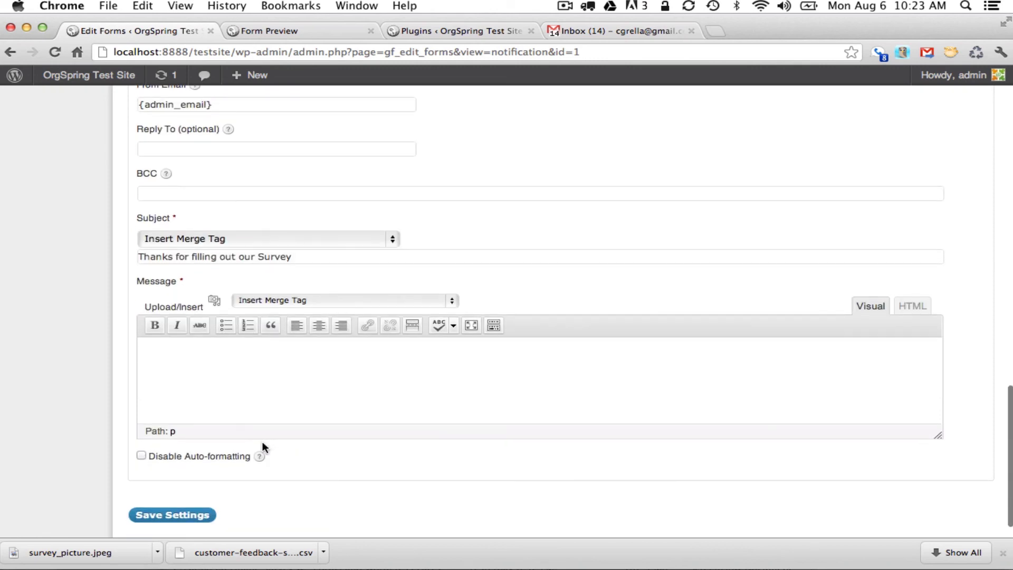
scroll(261, 441, up, 15)
scroll(262, 441, down, 8)
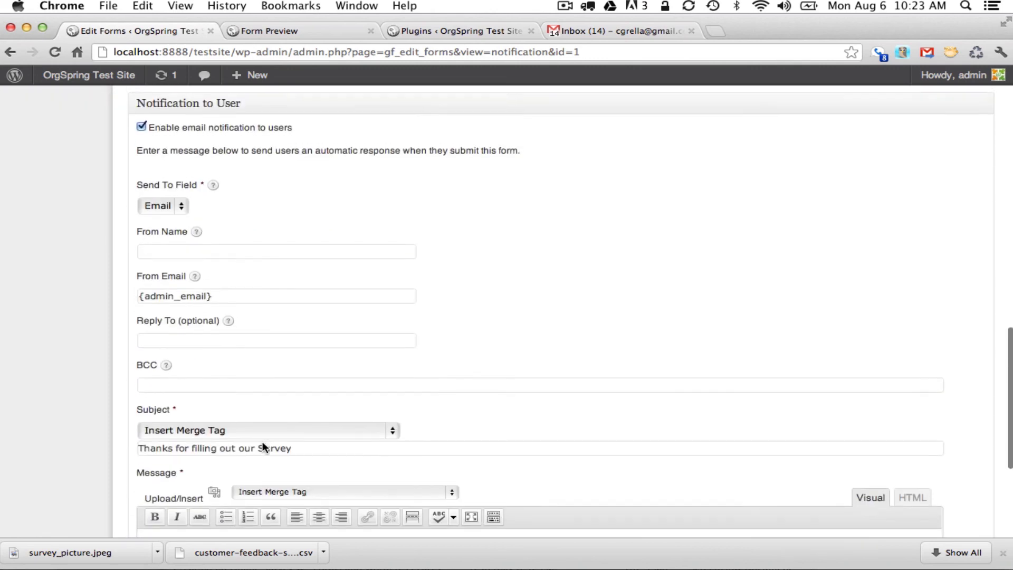
scroll(261, 441, down, 10)
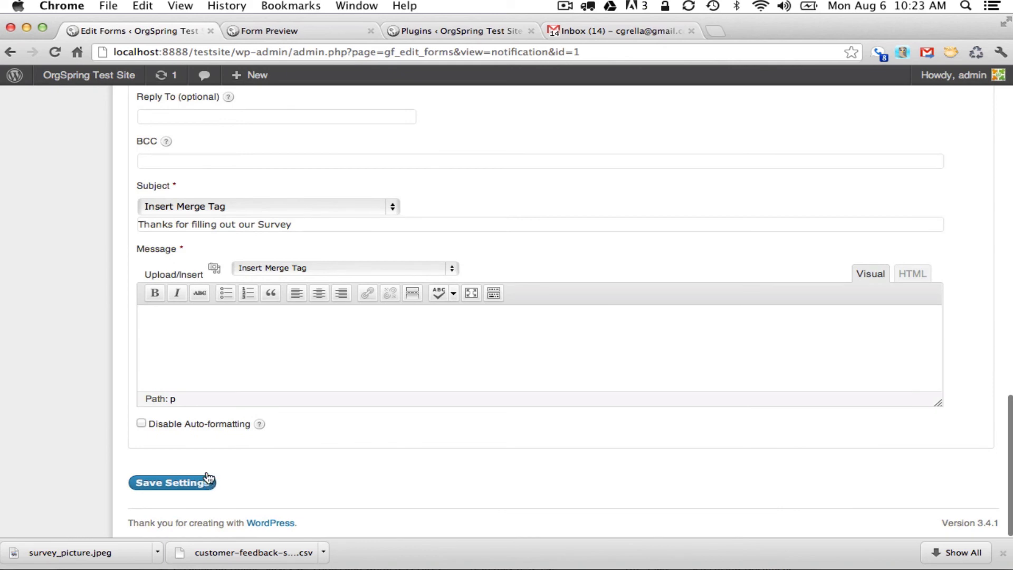
scroll(279, 232, up, 20)
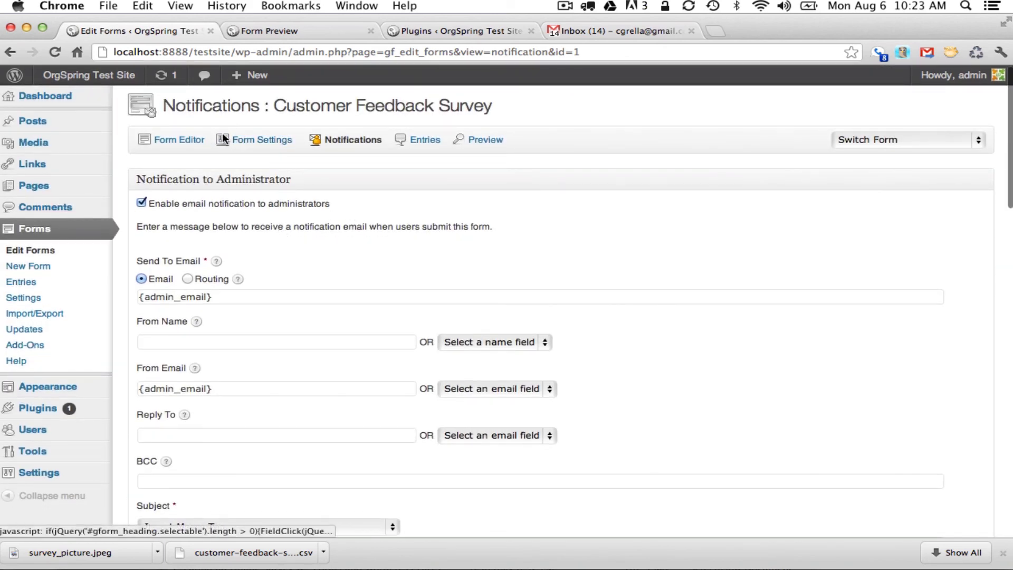
- Go back to the Form Editor, leaving the page without saving notification changes
click(191, 140)
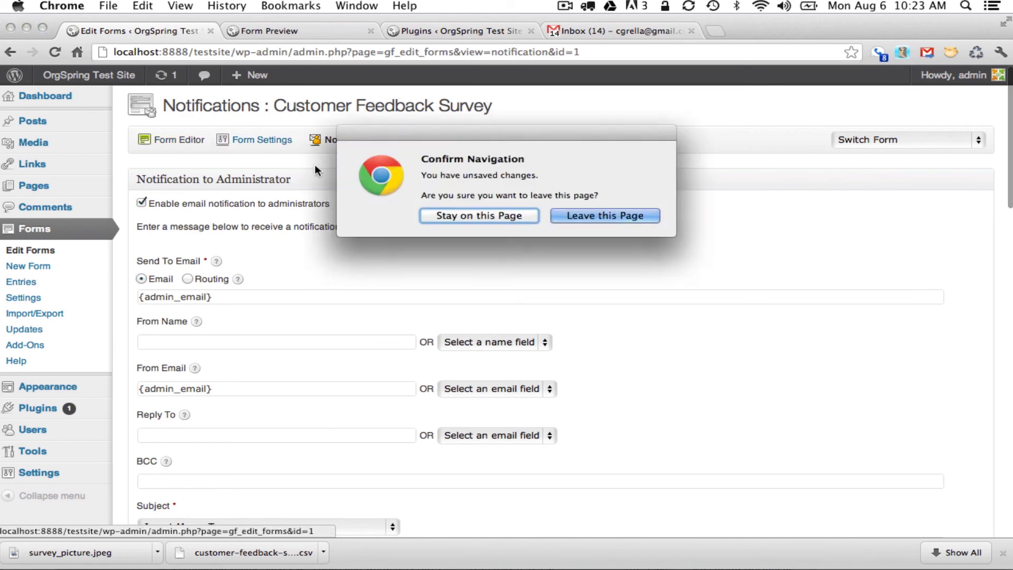
click(575, 217)
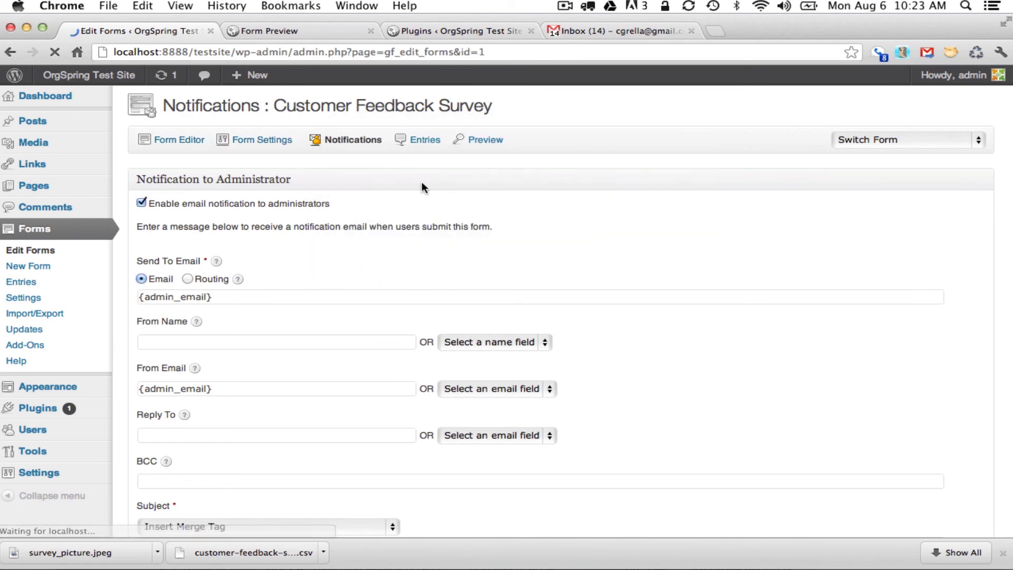